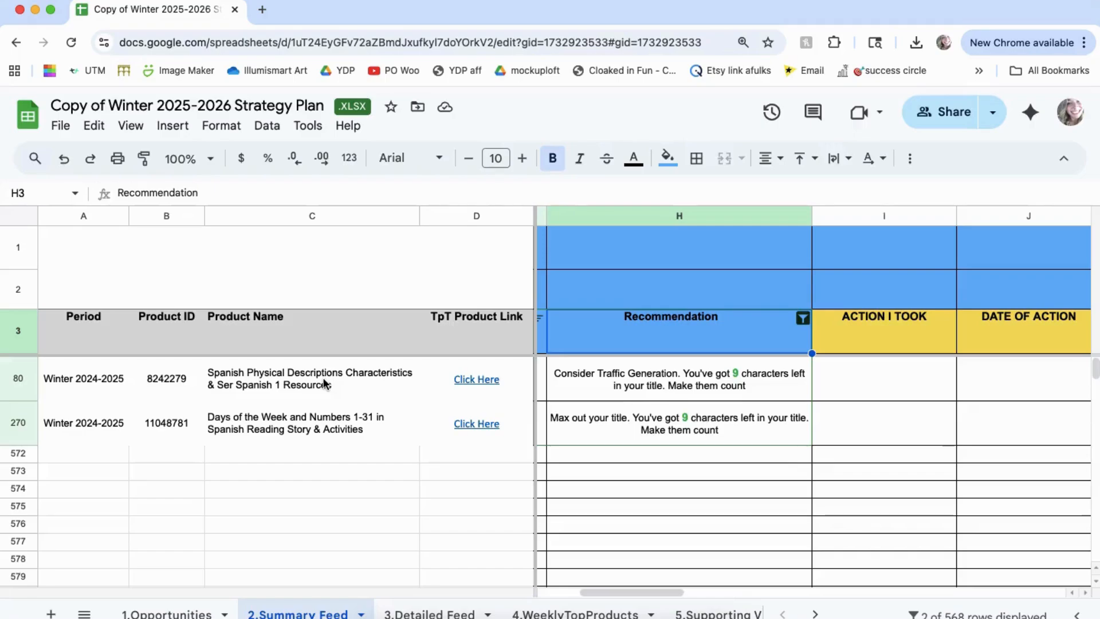
# Step: Copy the Days of the Week and Numbers product name from row 270 and open wordcounter.net in a new tab
pyautogui.click(319, 430)
pyautogui.hotkey('ctrl', 'c')
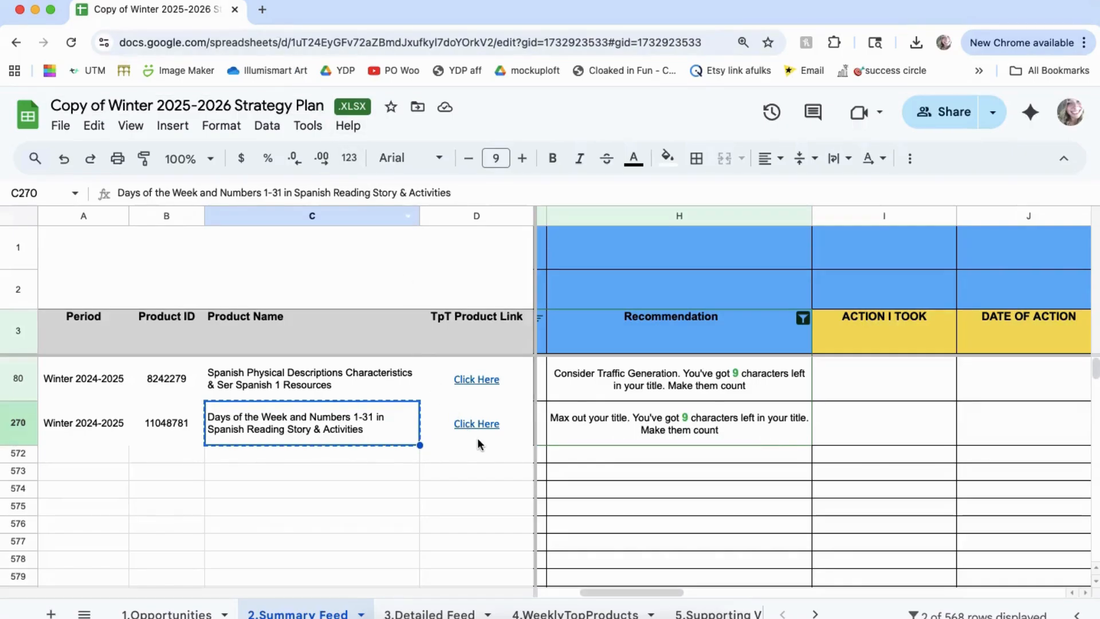
pyautogui.click(263, 8)
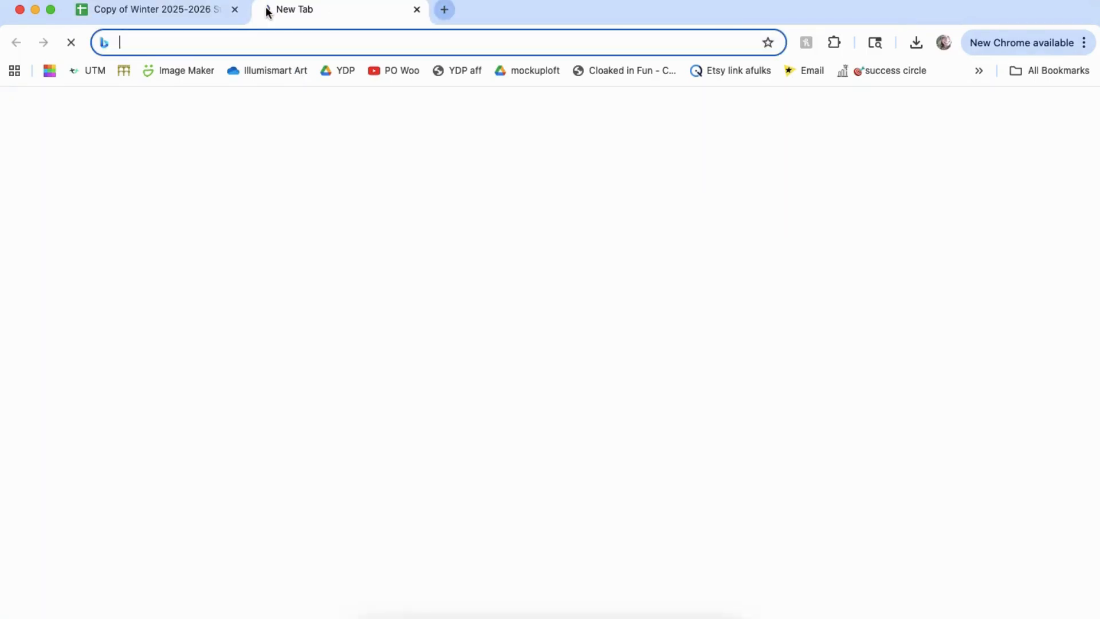
pyautogui.write('wordcounter.net')
pyautogui.press('Return')
pyautogui.press('super+v')
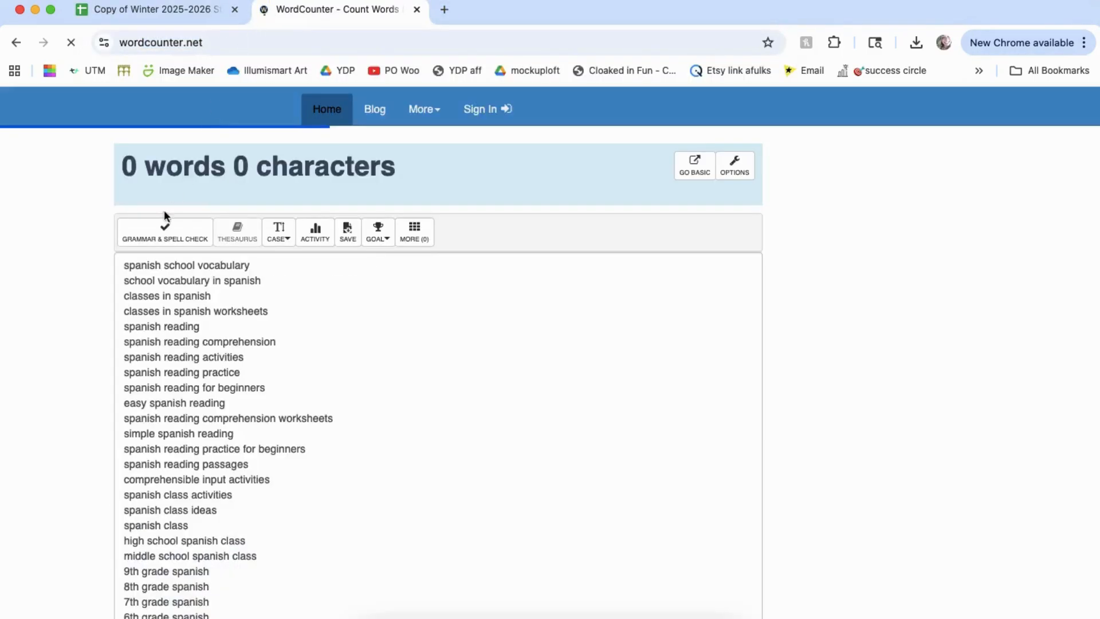
# Step: Insert blank lines above the existing keyword list in the text area and paste the copied product name at the start
pyautogui.click(196, 344)
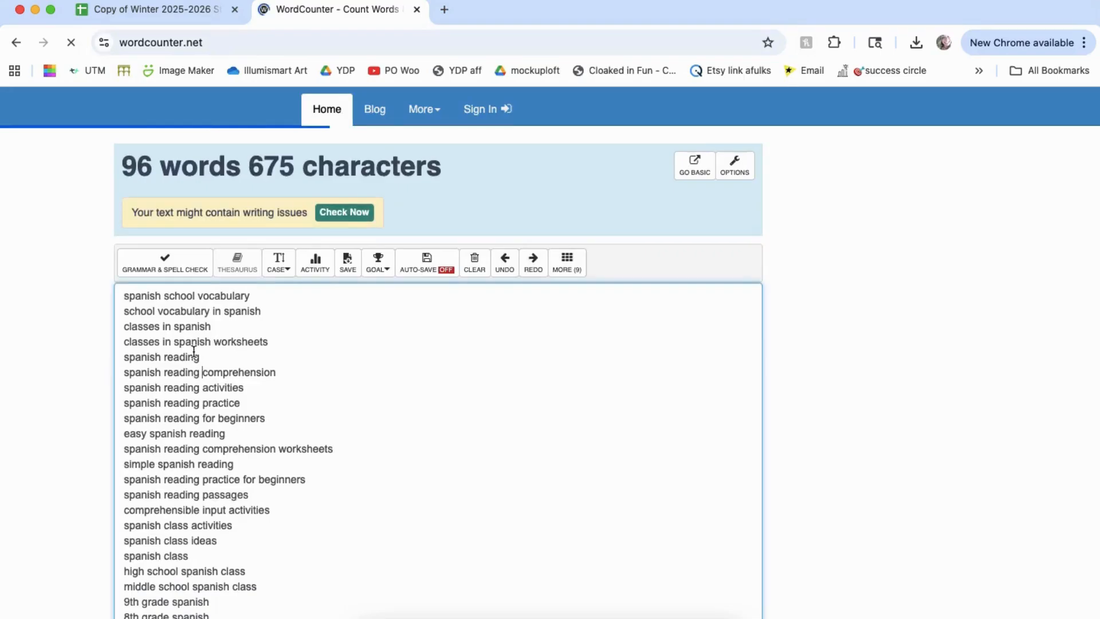
pyautogui.press('super+a')
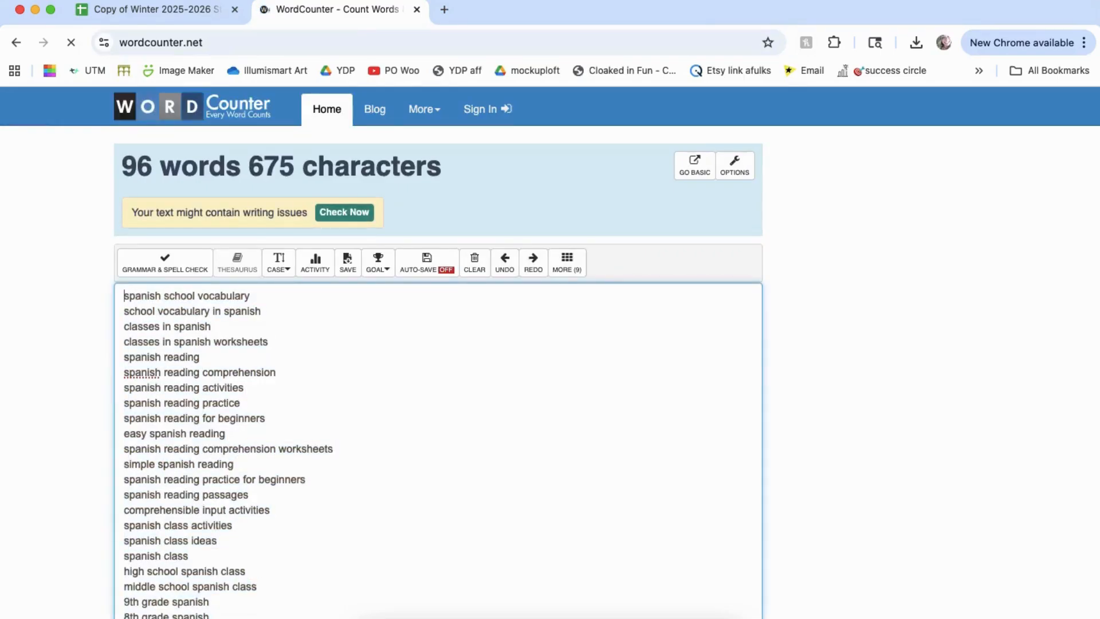
pyautogui.press('Return')
pyautogui.press('Return')
pyautogui.press('Return')
pyautogui.press('Return')
pyautogui.press('Return')
pyautogui.press('Return')
pyautogui.press('Return')
pyautogui.press('Return')
pyautogui.press('Return')
pyautogui.press('Return')
pyautogui.press('Return')
pyautogui.press('Return')
pyautogui.press('Return')
pyautogui.press('Return')
pyautogui.press('Return')
pyautogui.press('Return')
pyautogui.press('Return')
pyautogui.press('super+a')
pyautogui.press('Up')
pyautogui.press('super+v')
pyautogui.press('Return')
pyautogui.press('Return')
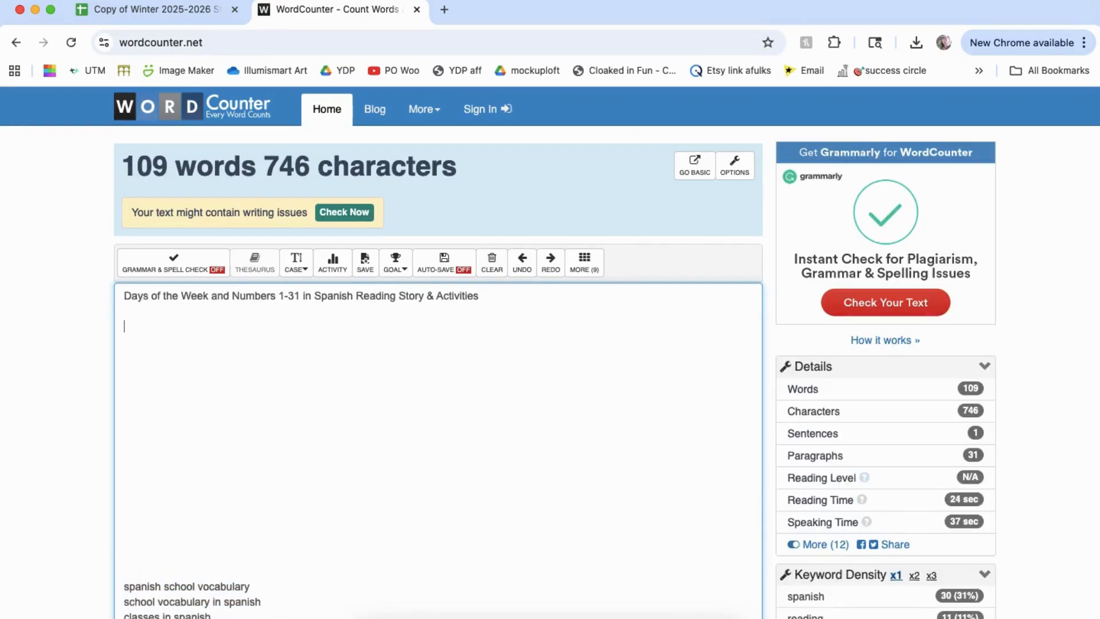
# Step: Open the row 270 product's TpT page from the spreadsheet and note the price as 3 below the title in WordCounter
pyautogui.press('super+1')
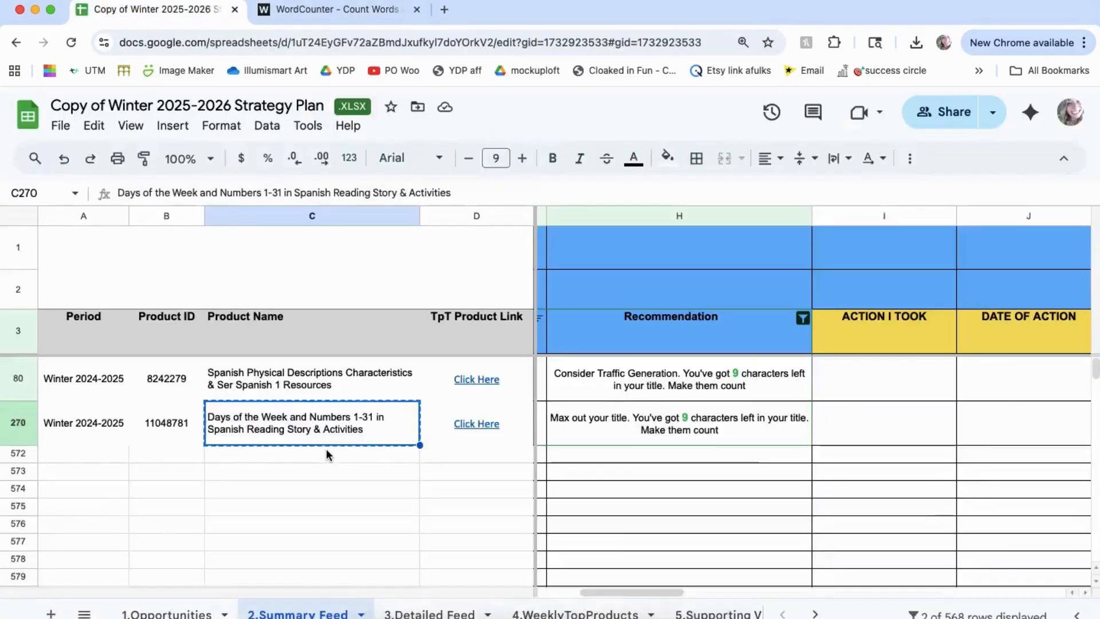
pyautogui.click(473, 423)
pyautogui.click(511, 467)
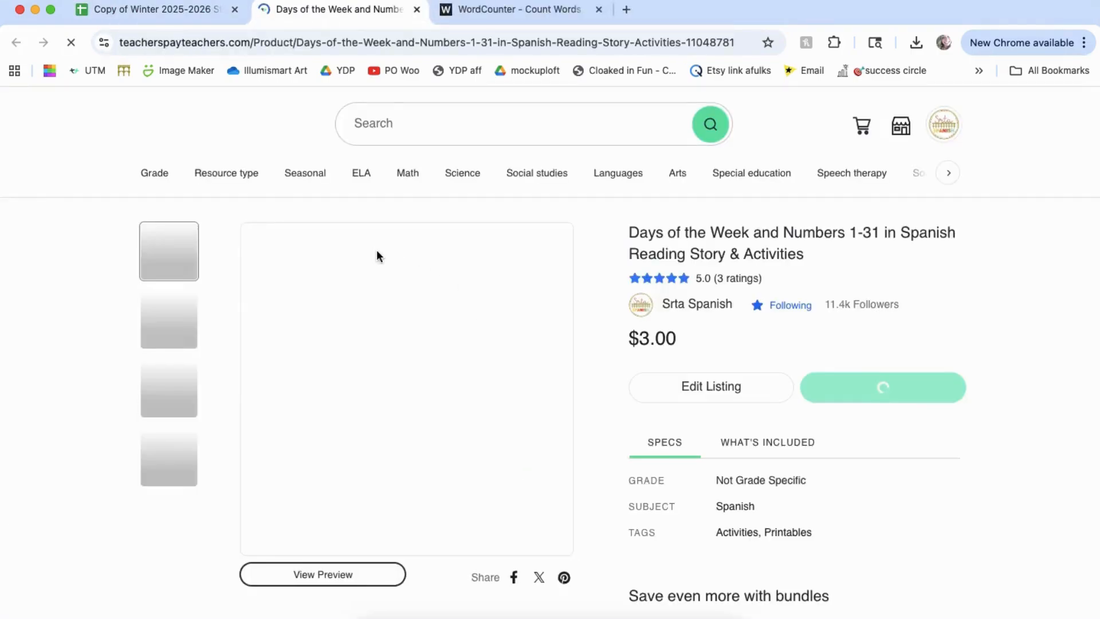
pyautogui.click(550, 17)
pyautogui.press('Return')
pyautogui.press('Return')
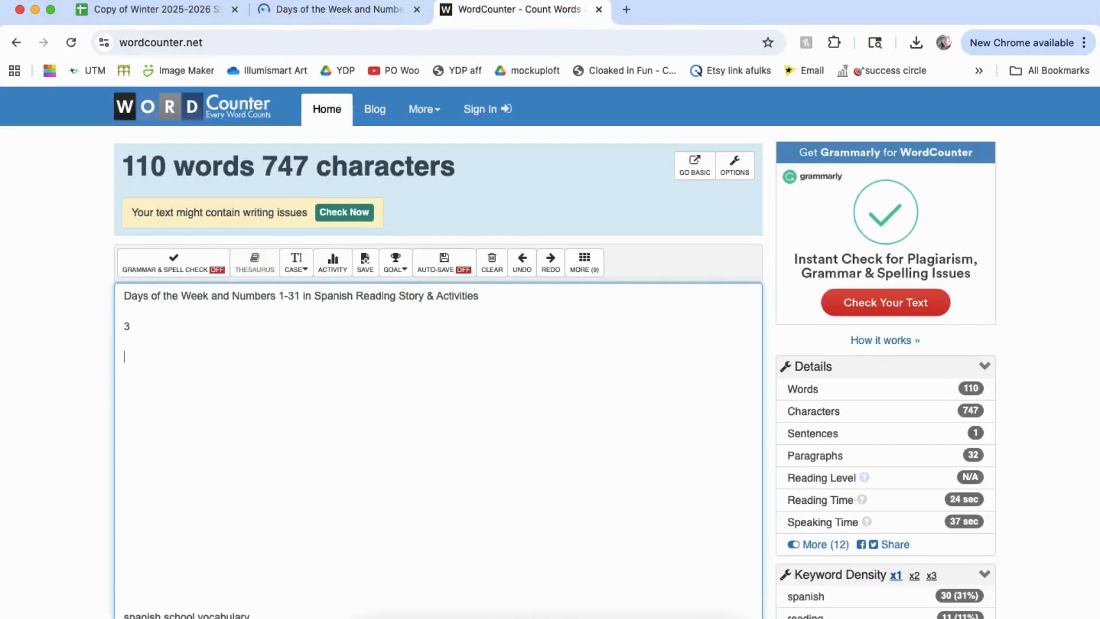
# Step: Copy the bold opening sentence of the TpT product description and paste it below the price in WordCounter
pyautogui.click(374, 8)
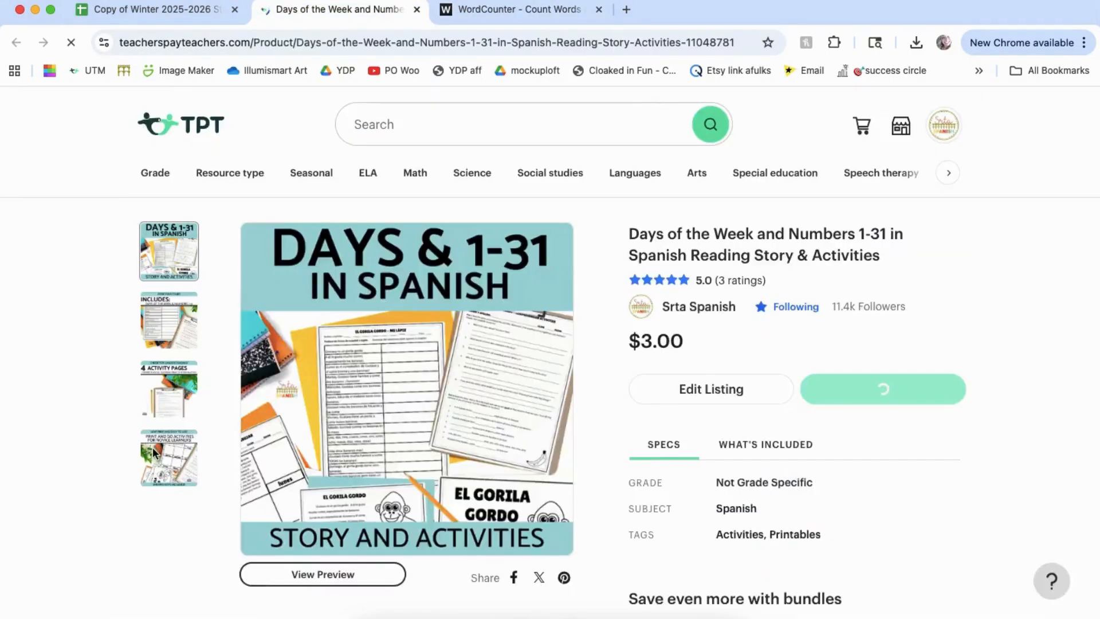
pyautogui.scroll(-8, 154, 453)
pyautogui.click(399, 238)
pyautogui.moveTo(399, 237); pyautogui.dragTo(137, 213)
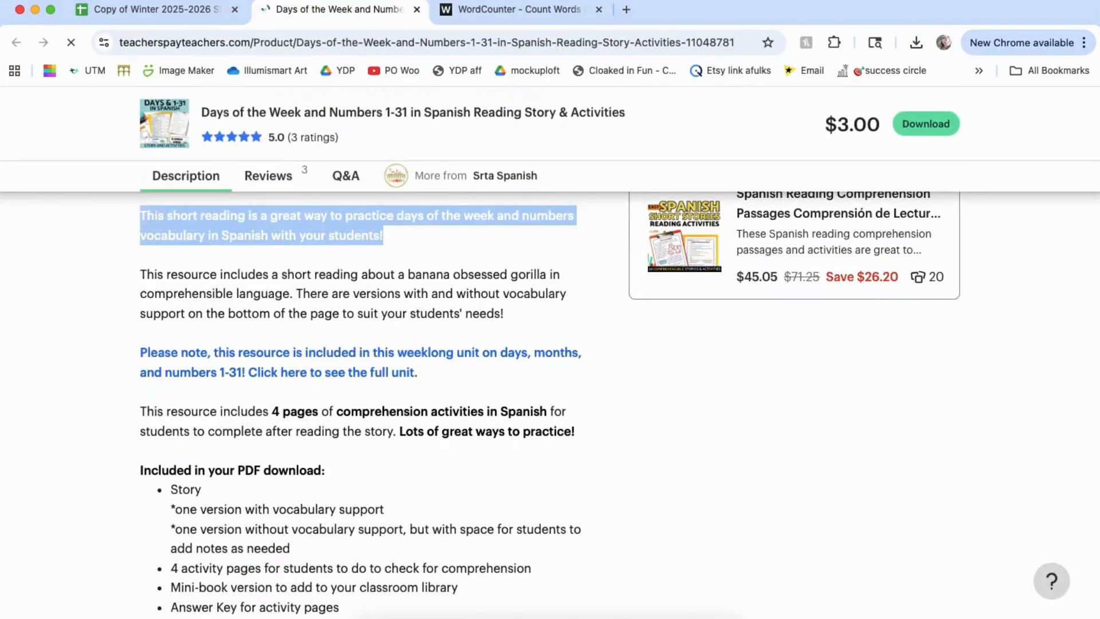
pyautogui.click(540, 18)
pyautogui.press('super+v')
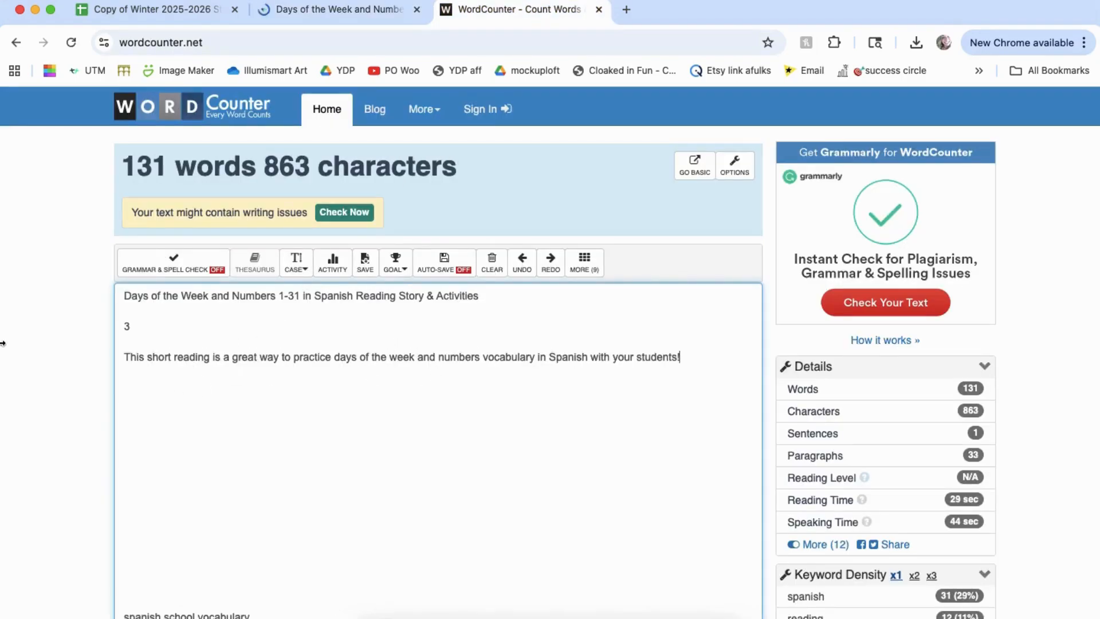
# Step: Switch to Tableau Reader and, in the Keyword Finder, set Month to Select a Month and the average popularity period to Lifetime
pyautogui.click(670, 614)
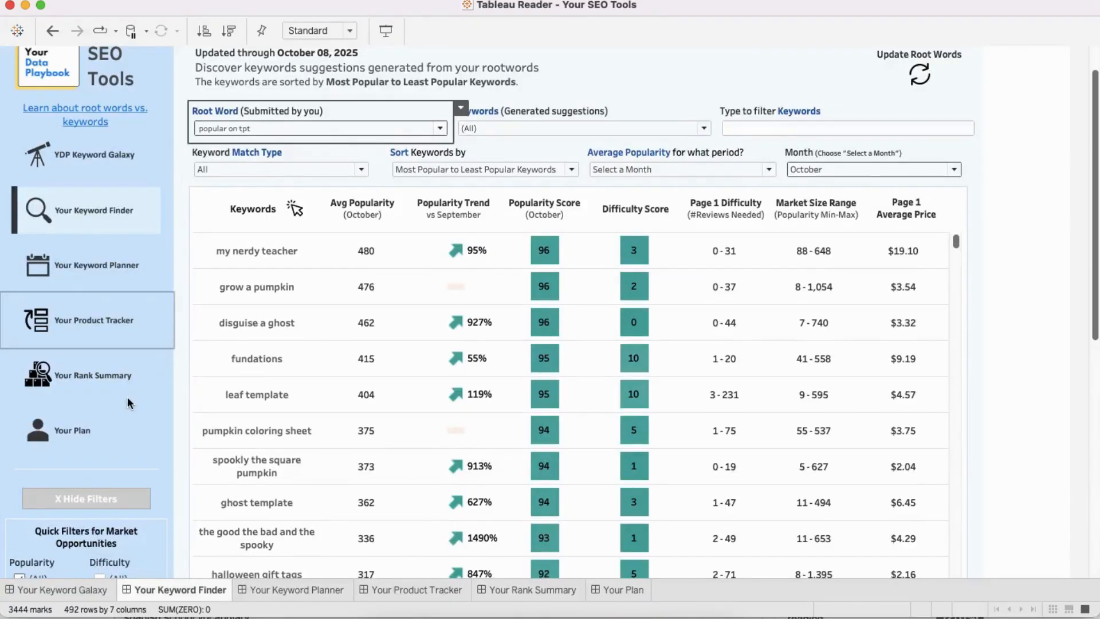
pyautogui.scroll(-5, 128, 396)
pyautogui.scroll(-2, 127, 396)
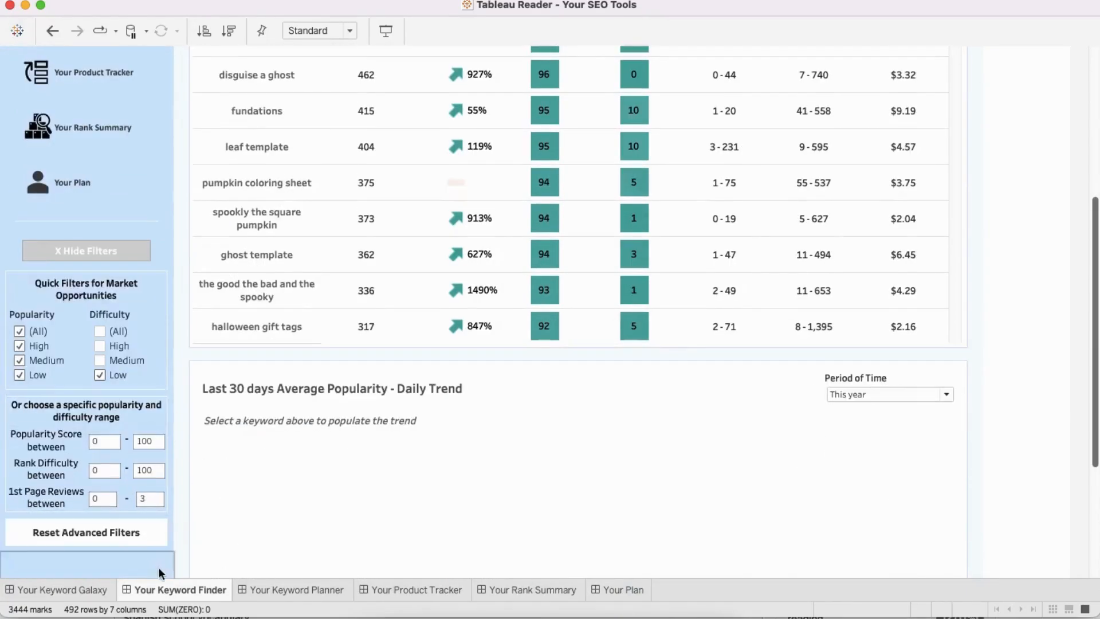
pyautogui.scroll(8, 158, 498)
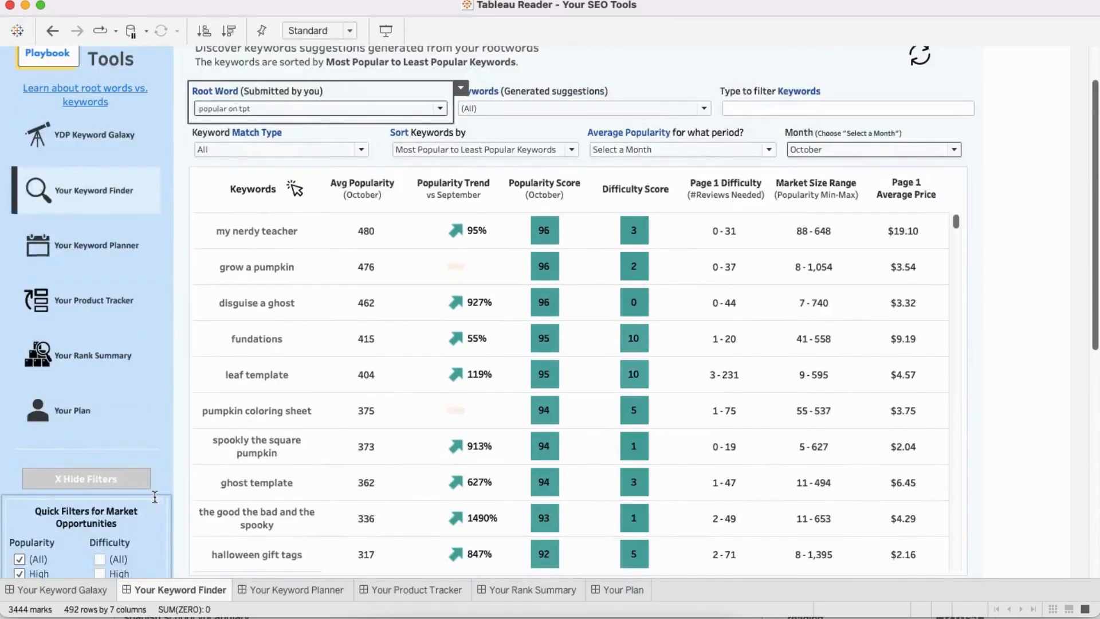
pyautogui.scroll(-9, 104, 506)
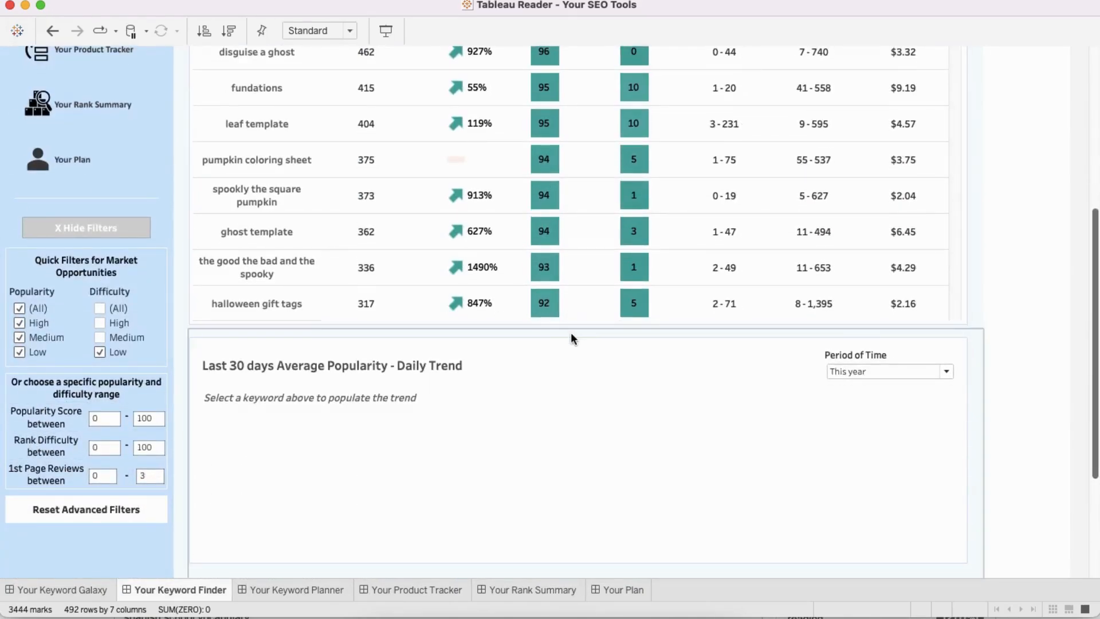
pyautogui.scroll(8, 572, 339)
pyautogui.scroll(2, 731, 259)
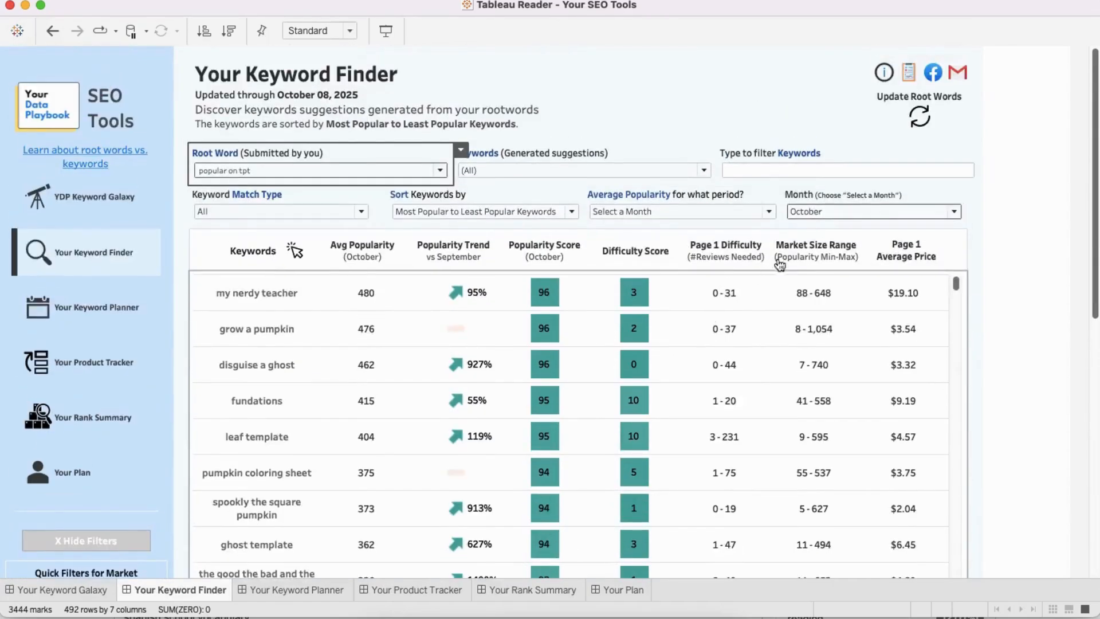
pyautogui.click(816, 215)
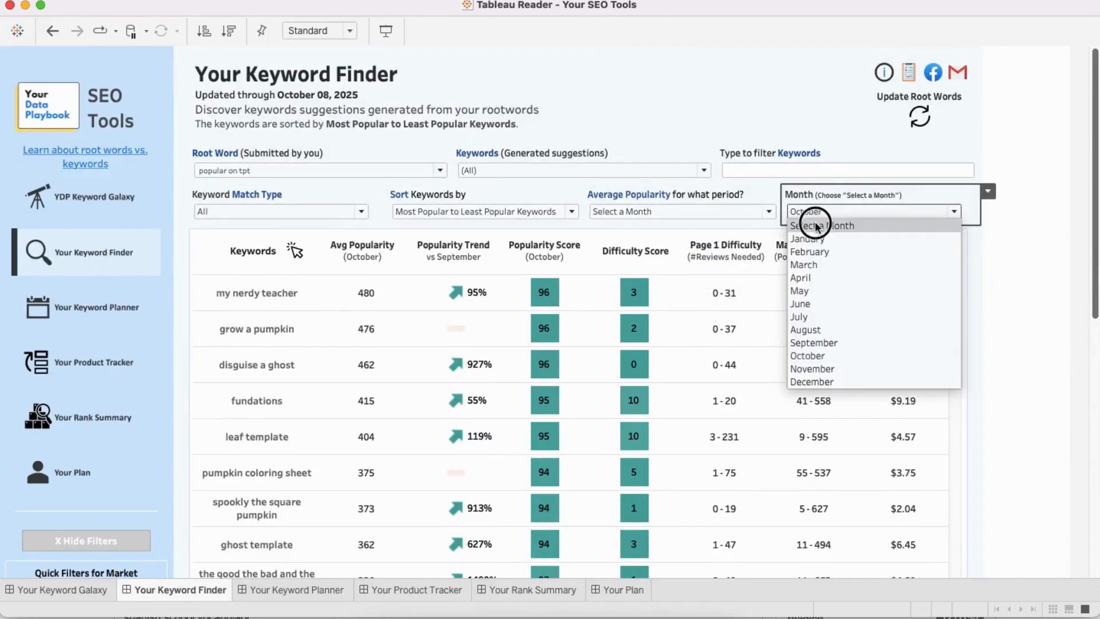
pyautogui.click(811, 217)
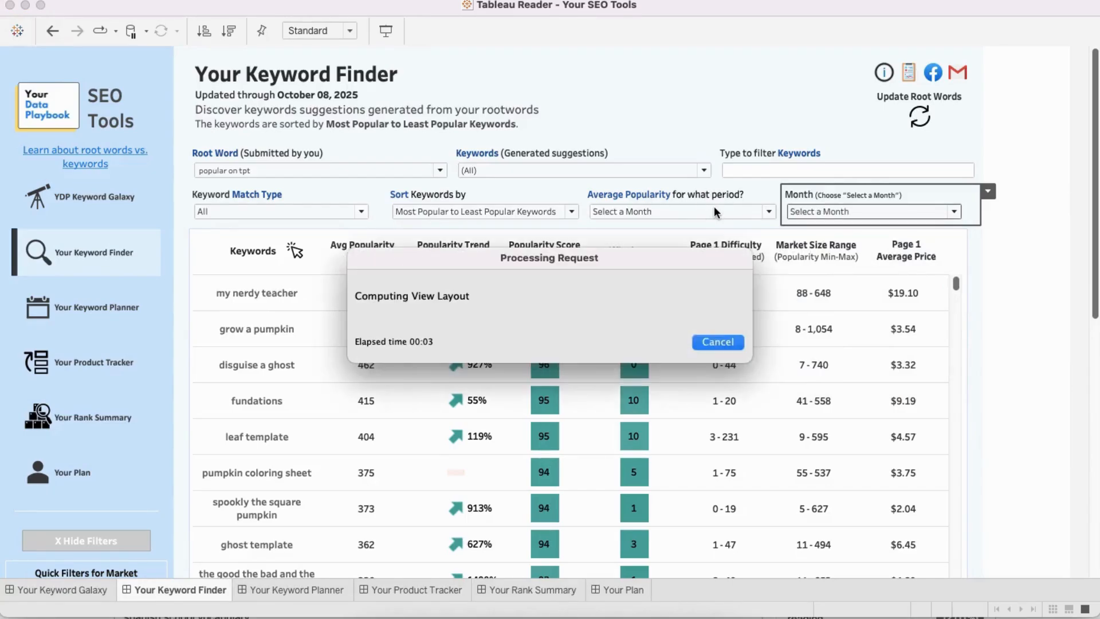
pyautogui.click(698, 210)
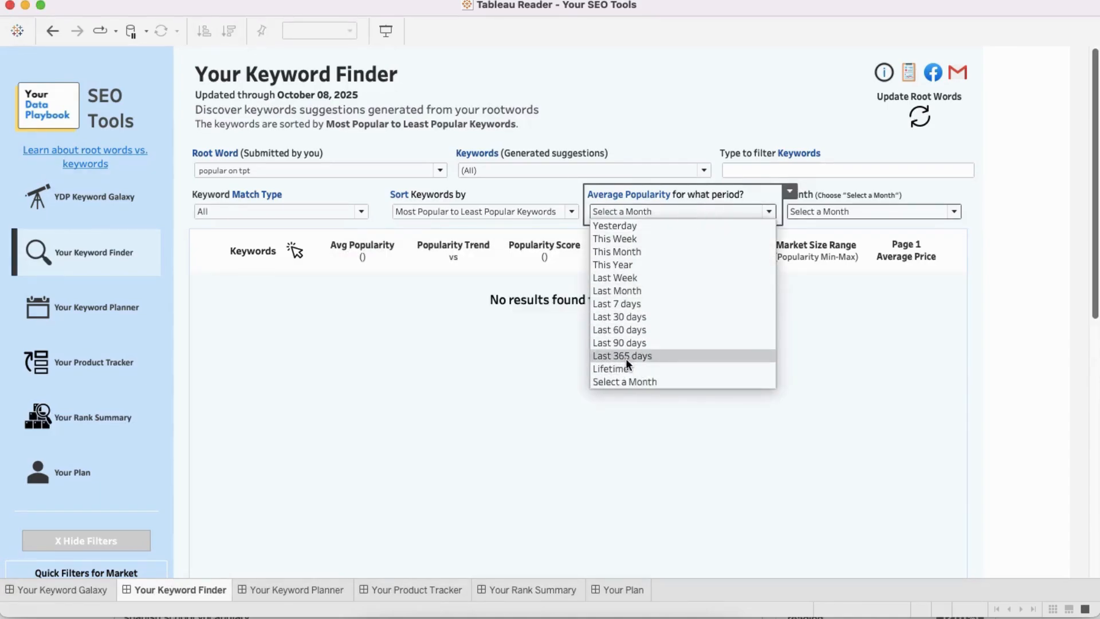
pyautogui.click(624, 377)
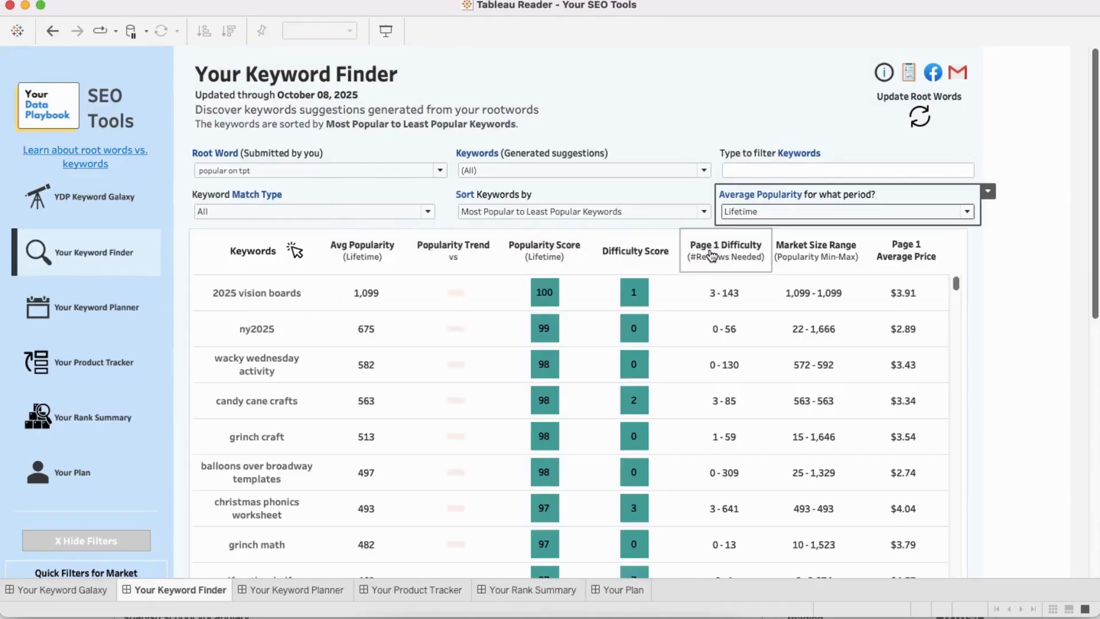
# Step: Filter the root words to include all of them except "popular on tpt" and apply the filter
pyautogui.click(331, 170)
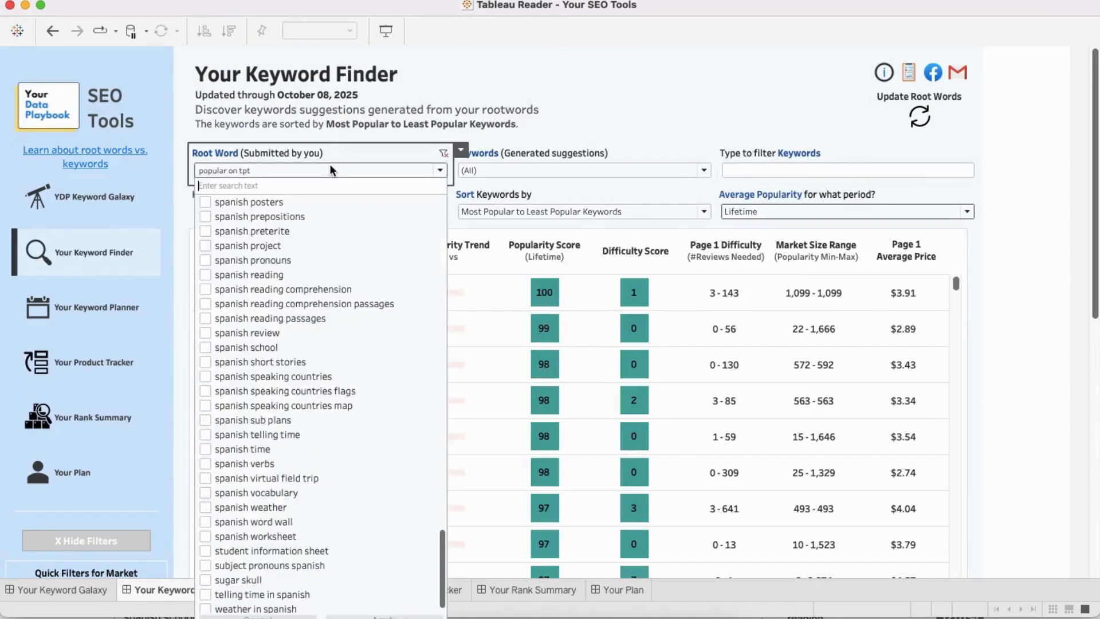
pyautogui.scroll(15, 321, 310)
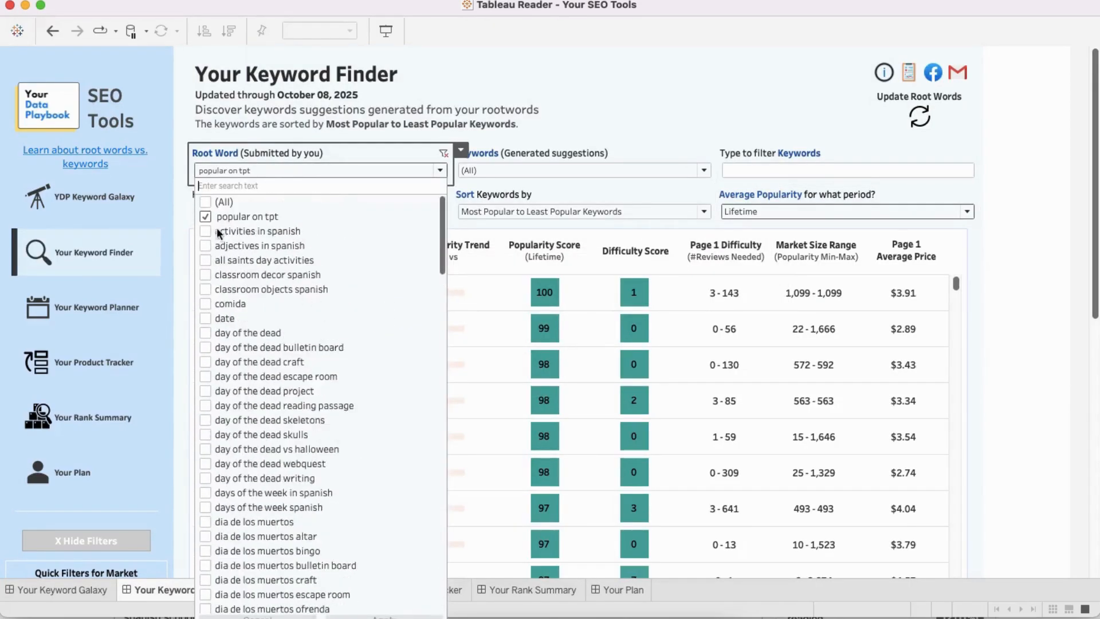
pyautogui.click(205, 202)
pyautogui.click(205, 216)
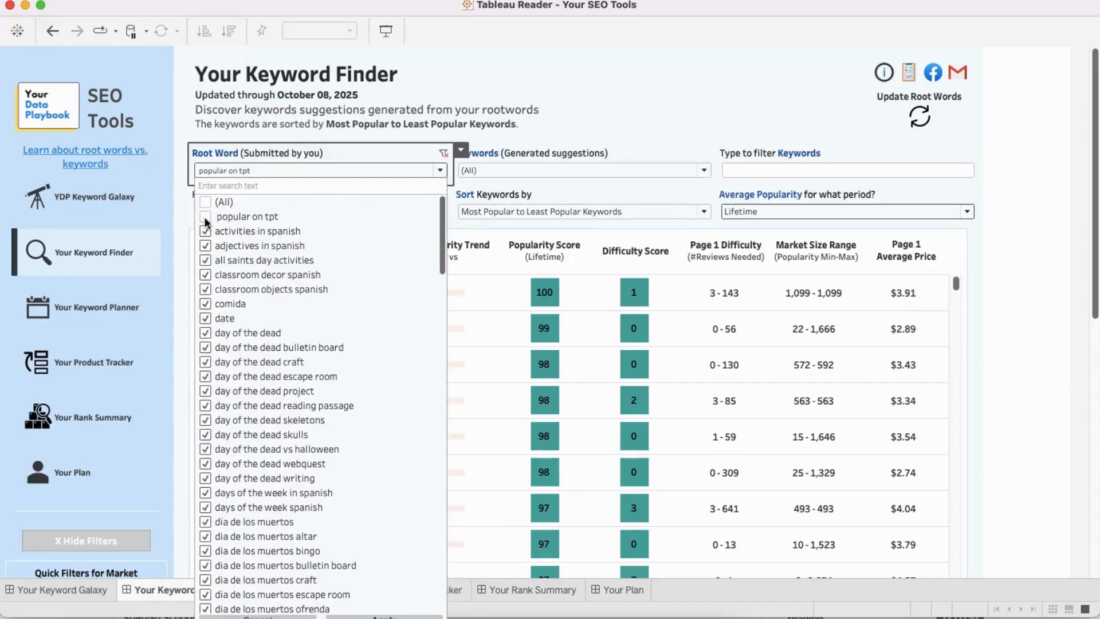
pyautogui.scroll(-15, 364, 448)
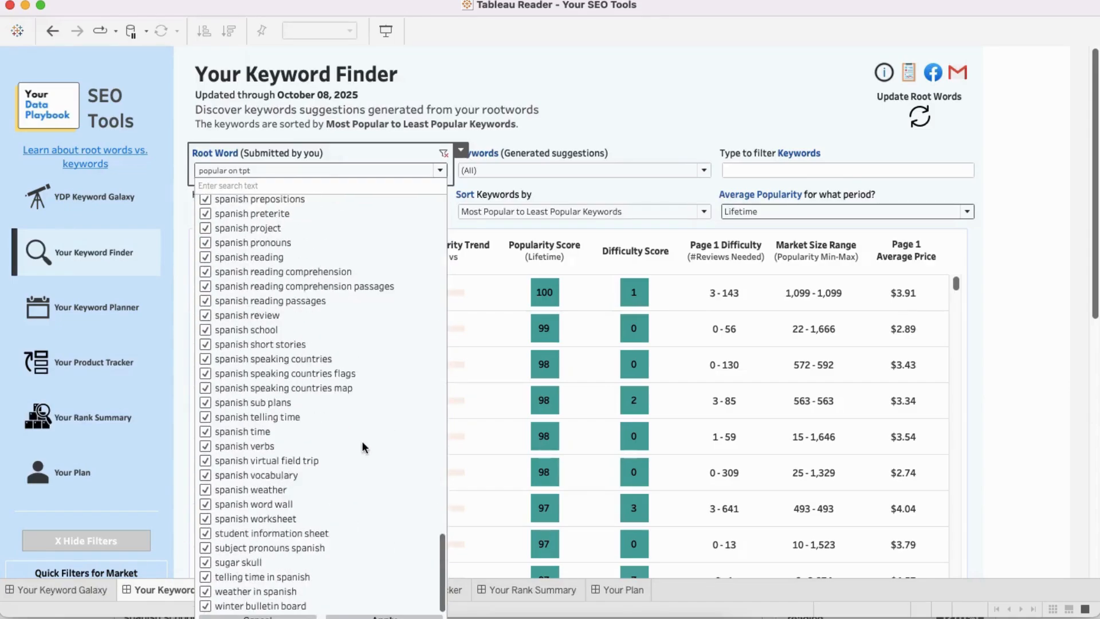
pyautogui.click(364, 617)
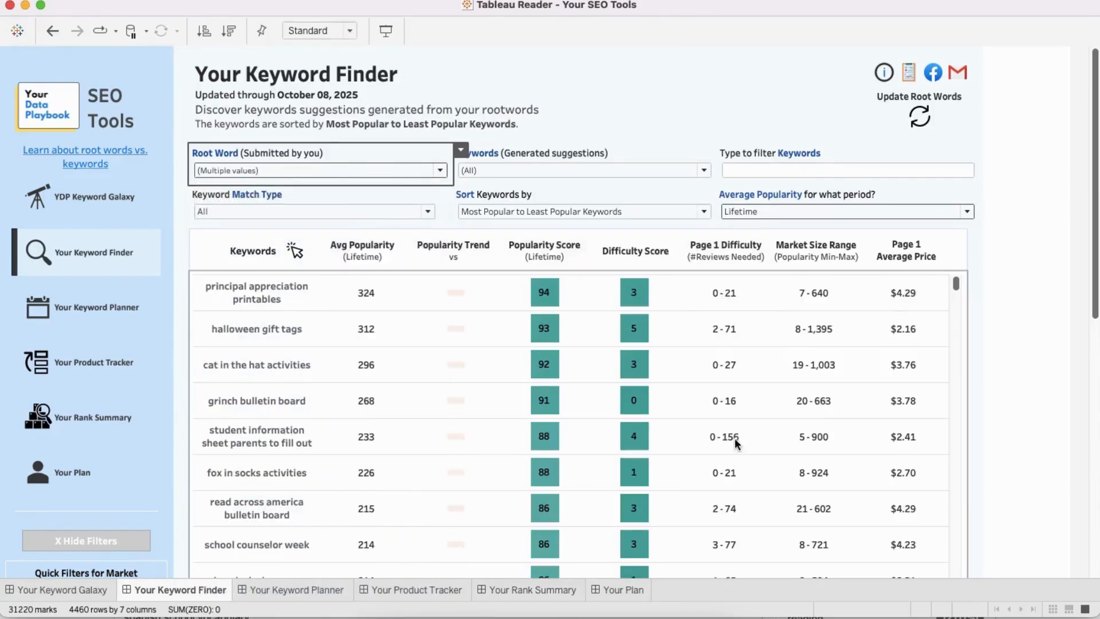
# Step: Deselect all generated keyword suggestions, search them for "spanish", and clear the search text
pyautogui.click(618, 173)
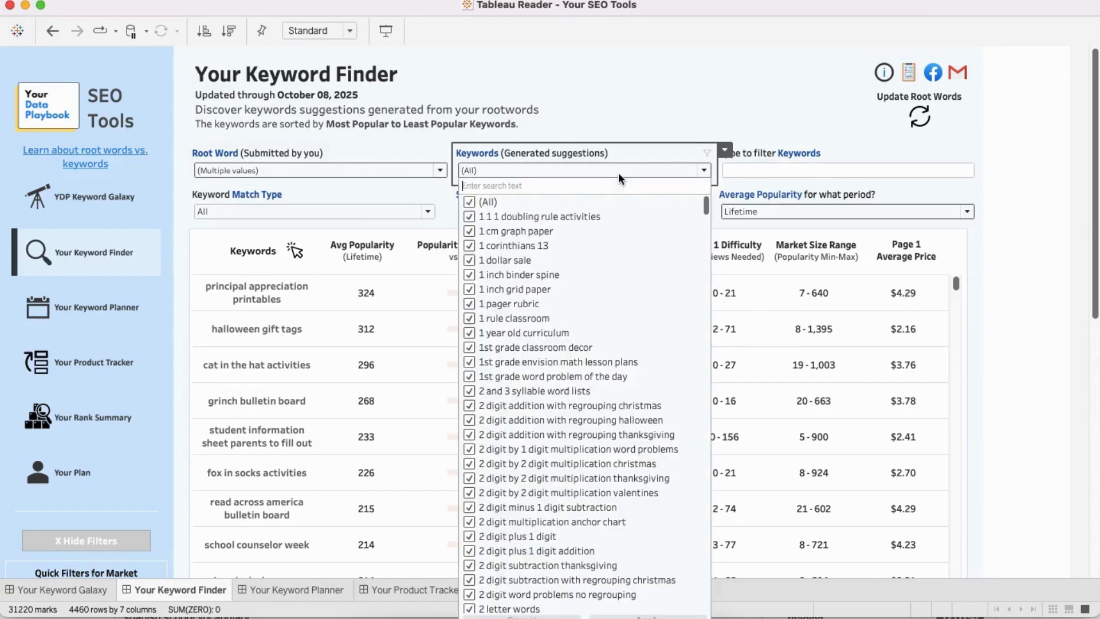
pyautogui.click(469, 203)
pyautogui.write('spanish')
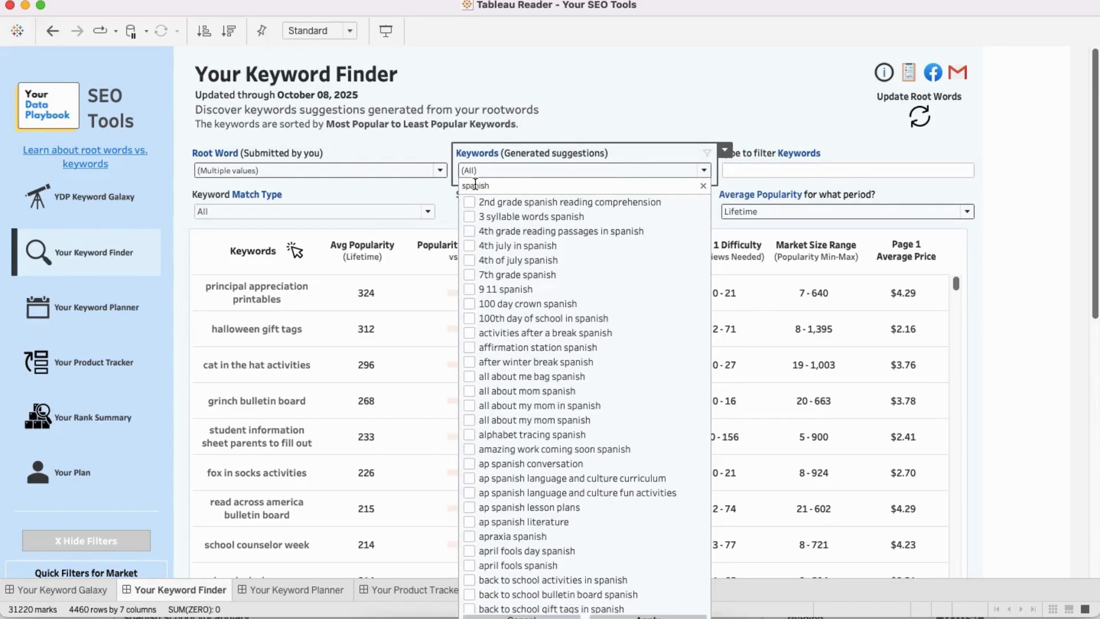
pyautogui.doubleClick(475, 184)
pyautogui.press('BackSpace')
pyautogui.click(1067, 417)
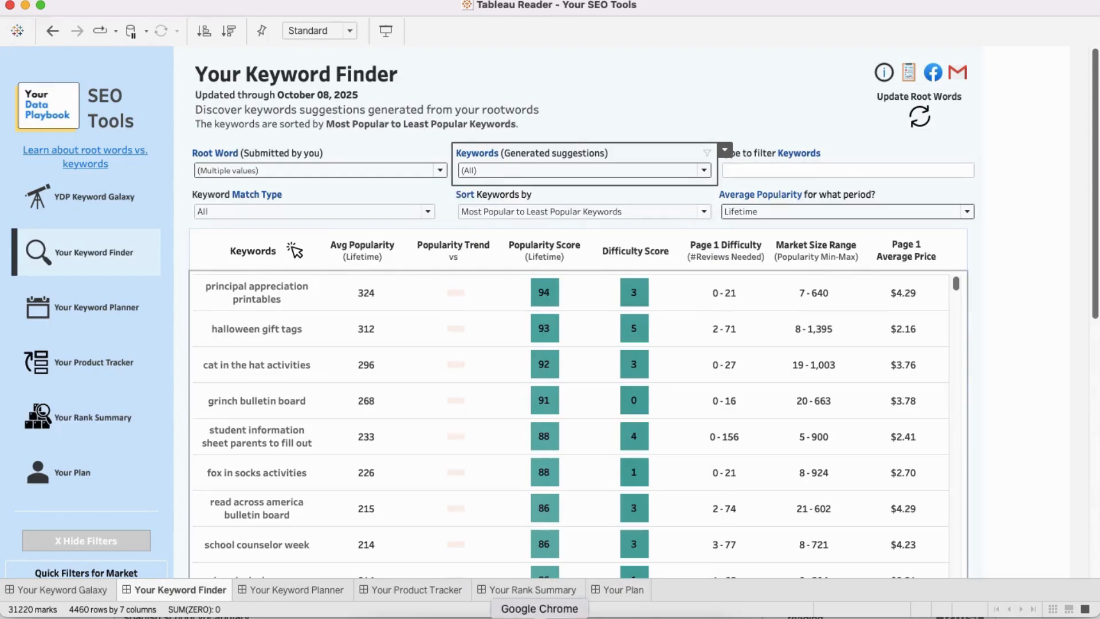
# Step: Switch to Chrome and review the title and cover of the Days of the Week product on its TpT page
pyautogui.click(539, 616)
pyautogui.click(287, 12)
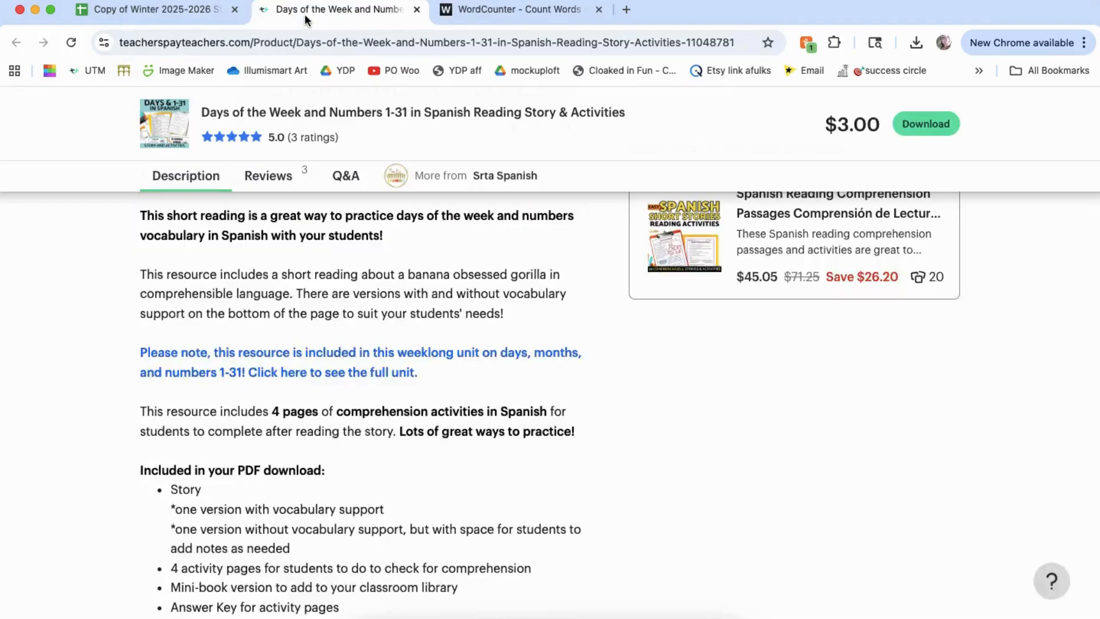
pyautogui.scroll(12, 226, 270)
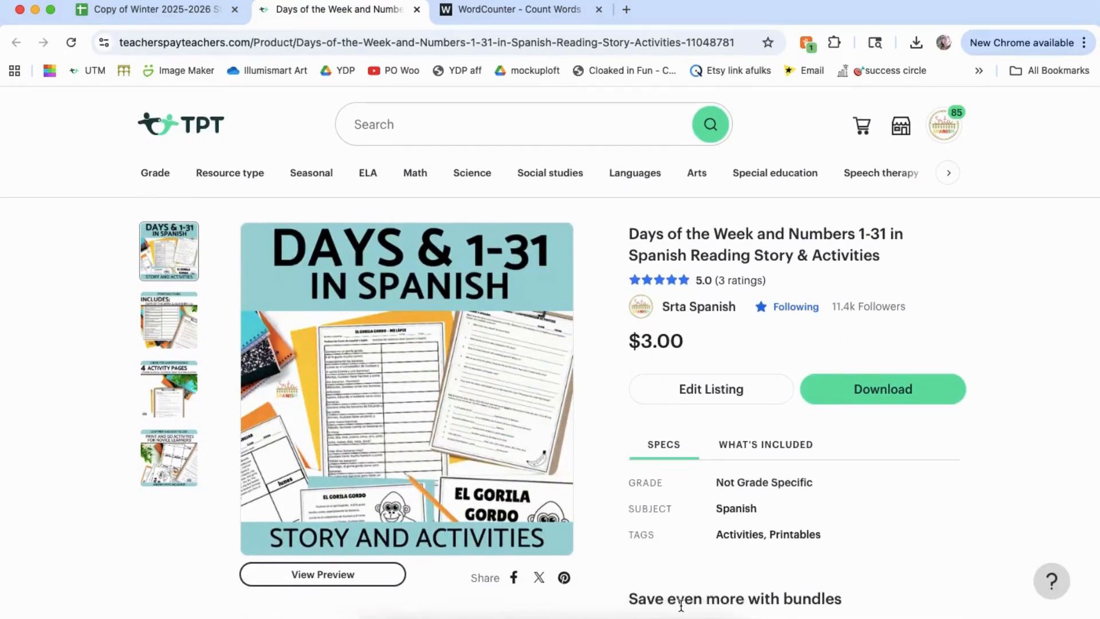
# Step: Switch to Tableau Reader, search the generated keywords for "days of the week", and select "days of the week in spanish" and "days of the week and months in spanish worksheets"
pyautogui.click(678, 616)
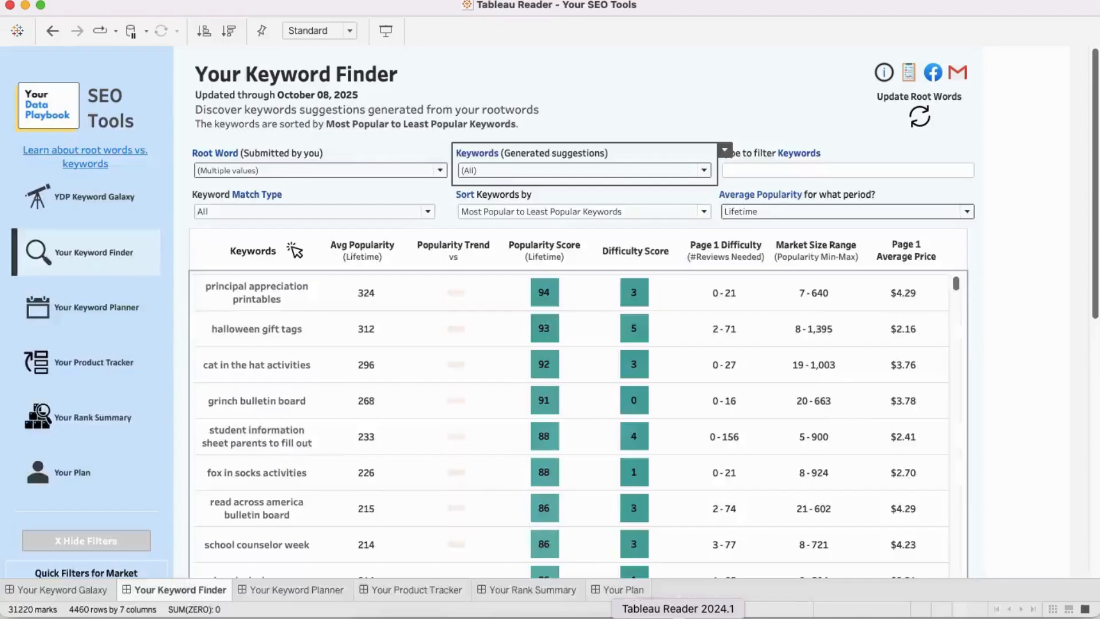
pyautogui.click(527, 171)
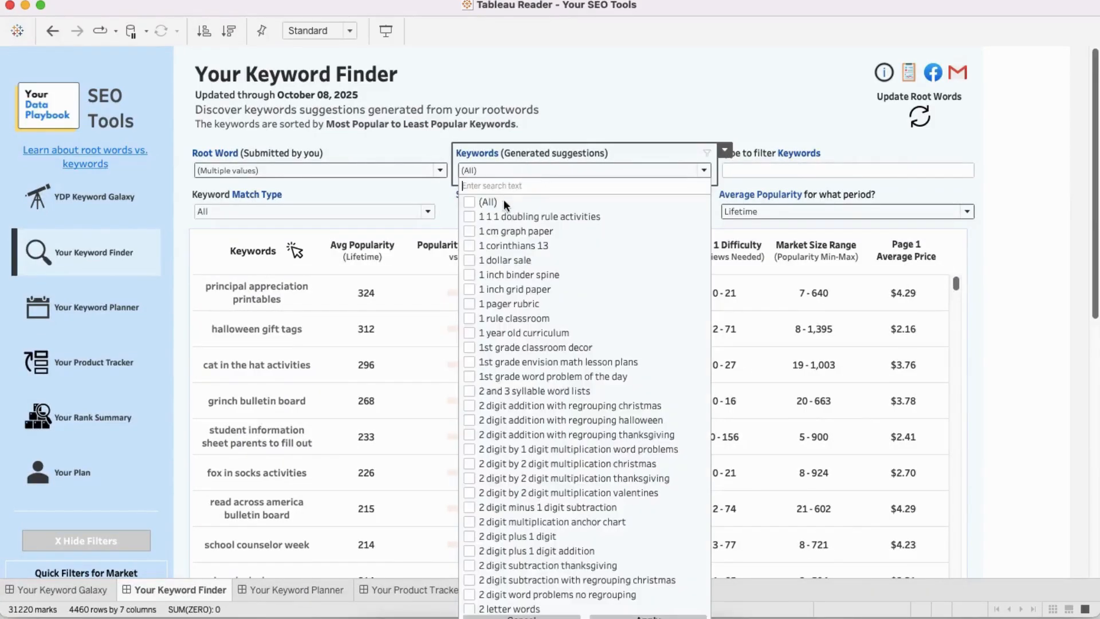
pyautogui.write('days')
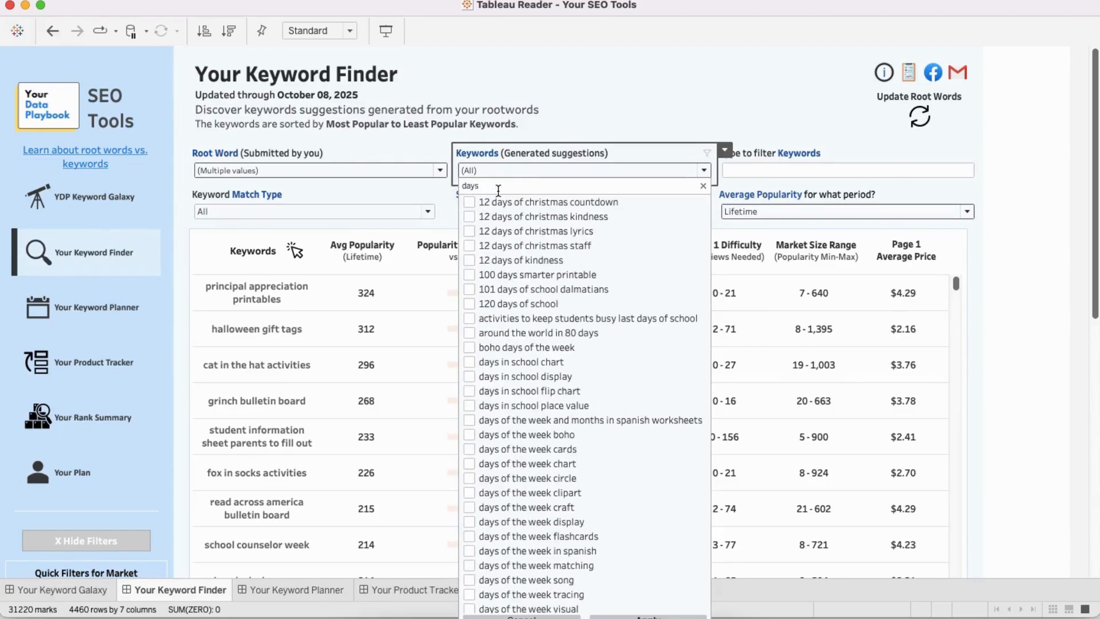
pyautogui.write(' of the week')
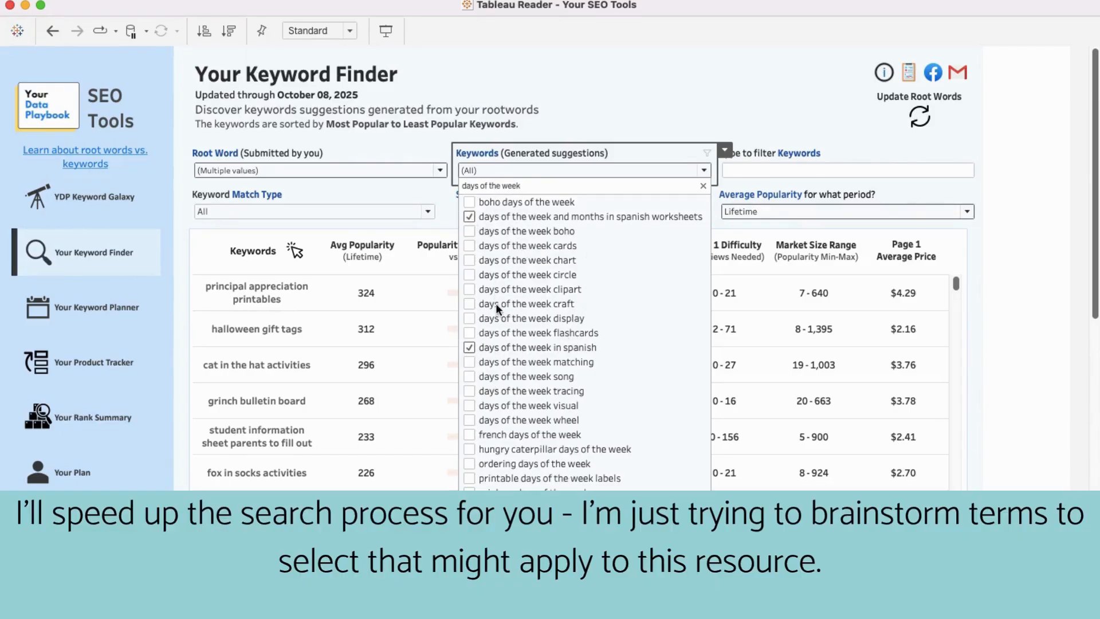
# Step: Search the suggestions for "numbers 1" and "mes", and filter to related Spanish keywords, including "numeros en espanol", "dias de la semana" and "los meses"
pyautogui.tripleClick(504, 186)
pyautogui.write('numbers 1-')
pyautogui.press('BackSpace')
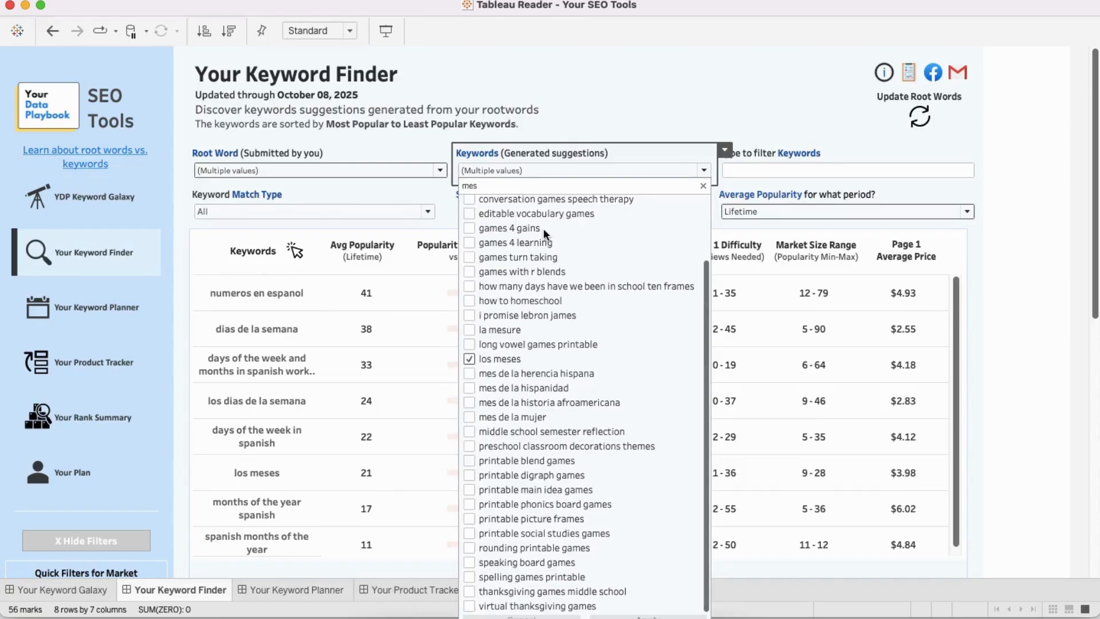
pyautogui.scroll(3, 544, 228)
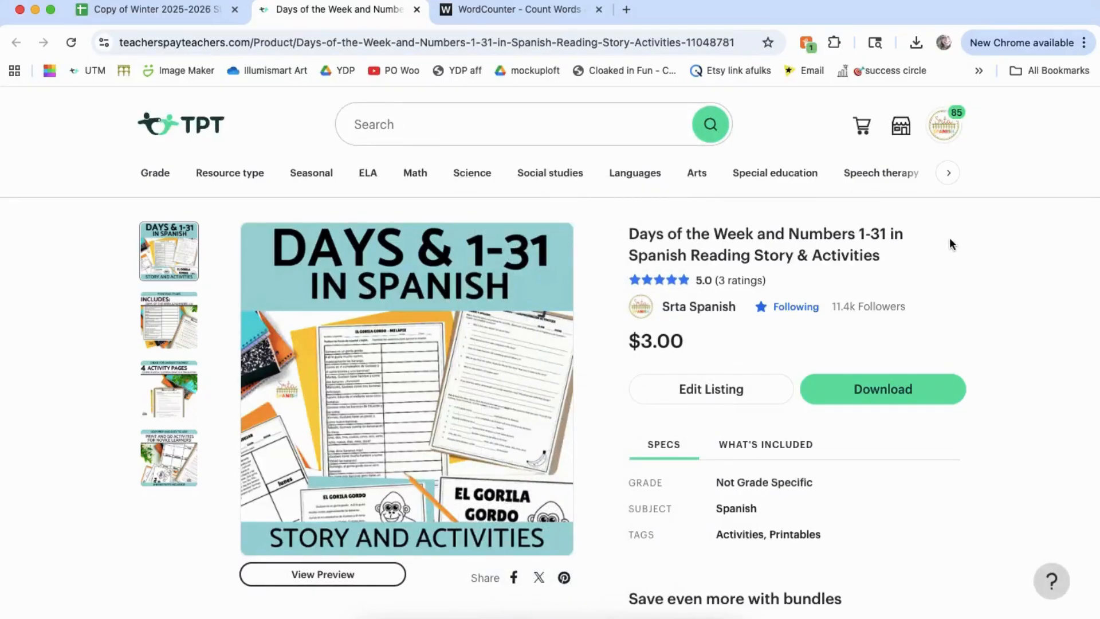
# Step: Switch to Chrome and review the Days of the Week product's preview images and description for further keyword ideas
pyautogui.scroll(-1, 950, 240)
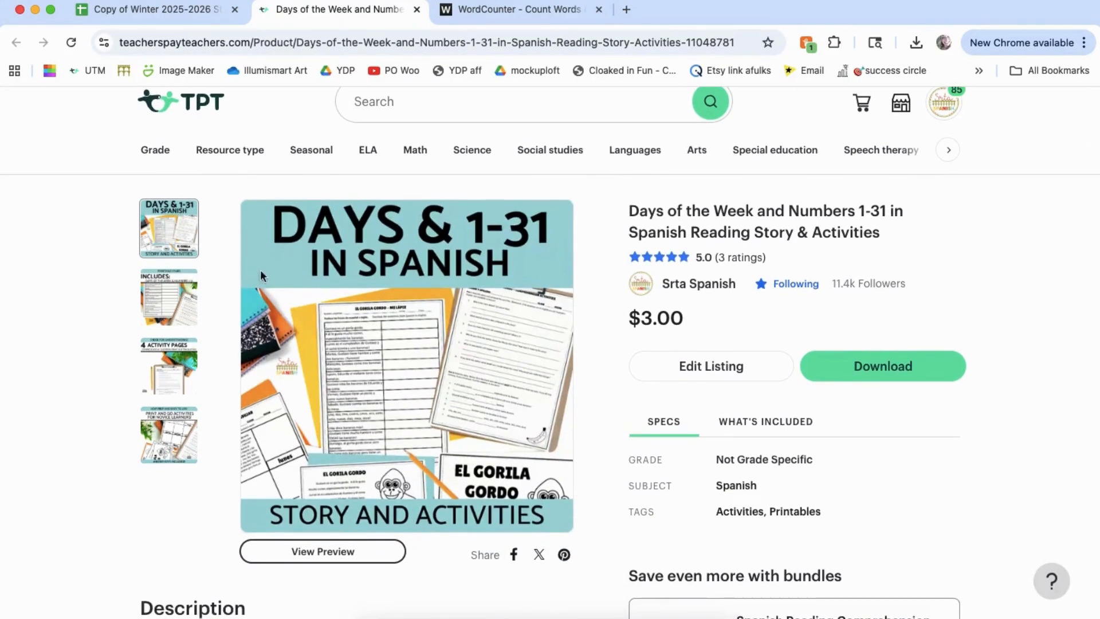
pyautogui.click(176, 309)
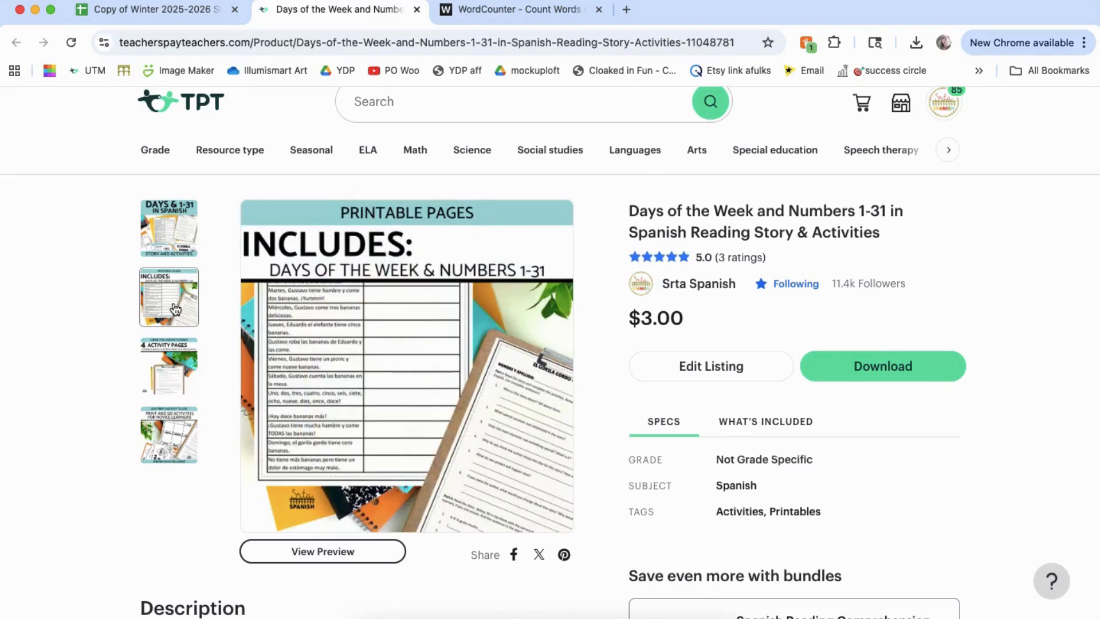
pyautogui.click(167, 341)
pyautogui.click(163, 424)
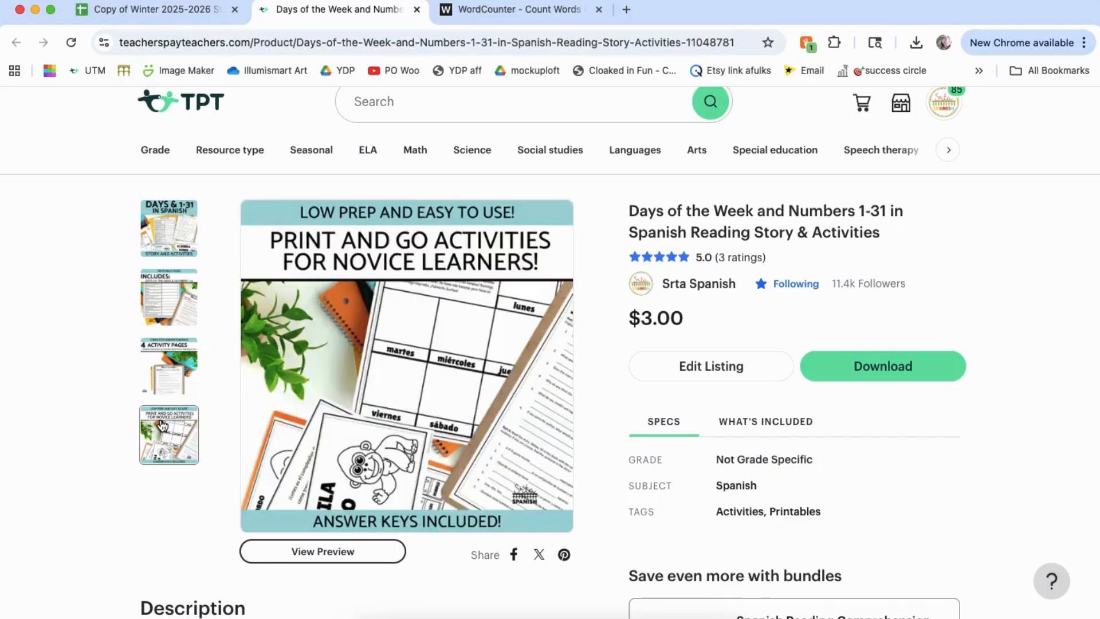
pyautogui.scroll(-10, 127, 488)
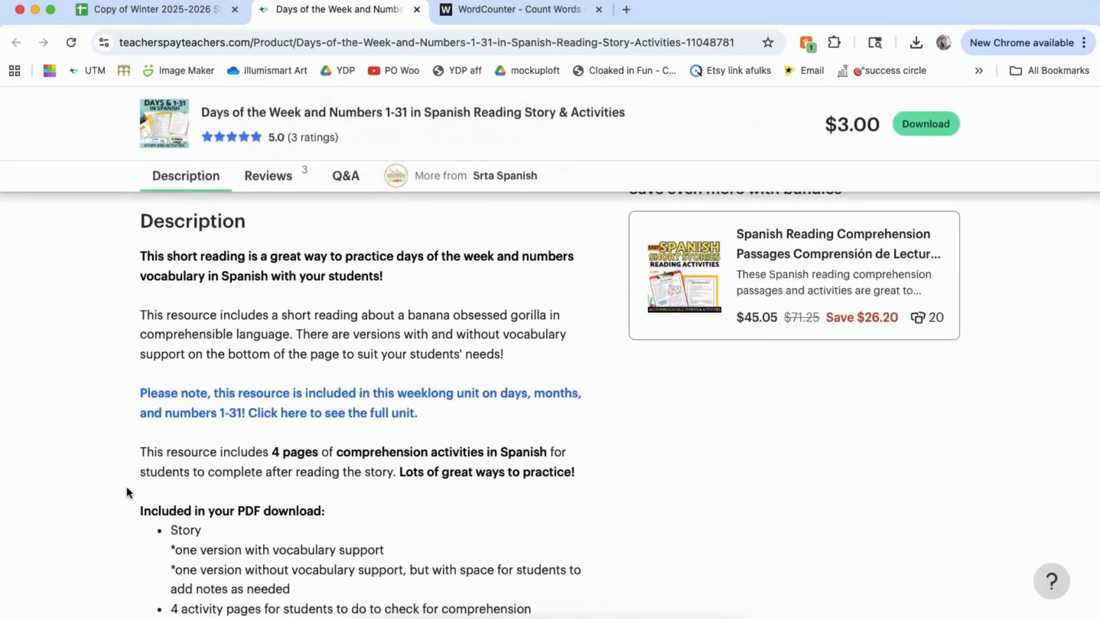
pyautogui.scroll(-3, 126, 485)
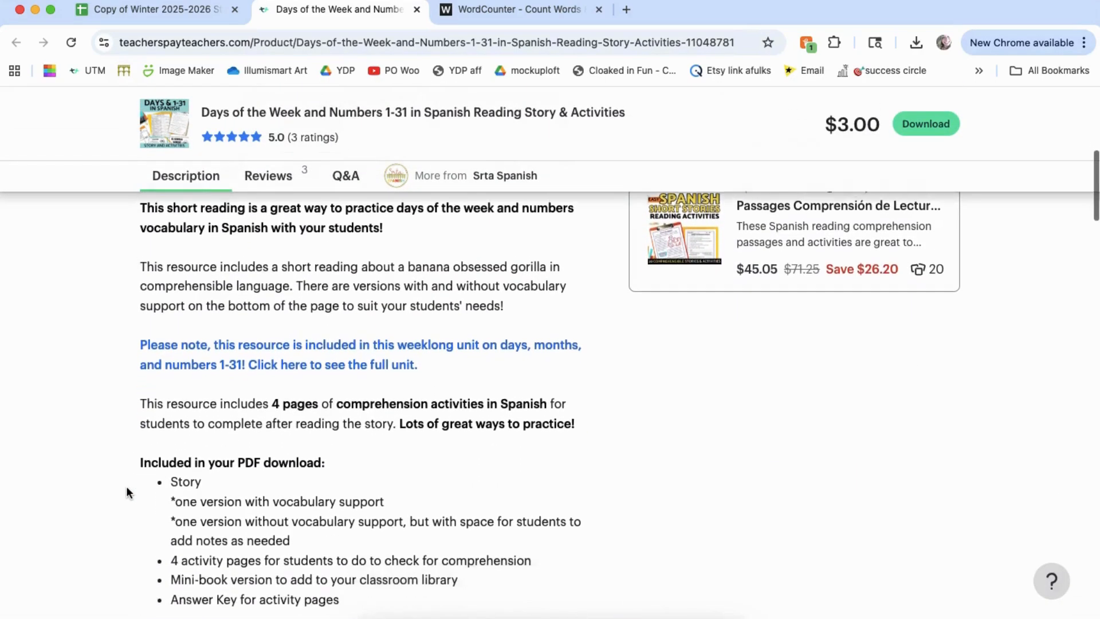
pyautogui.scroll(2, 126, 485)
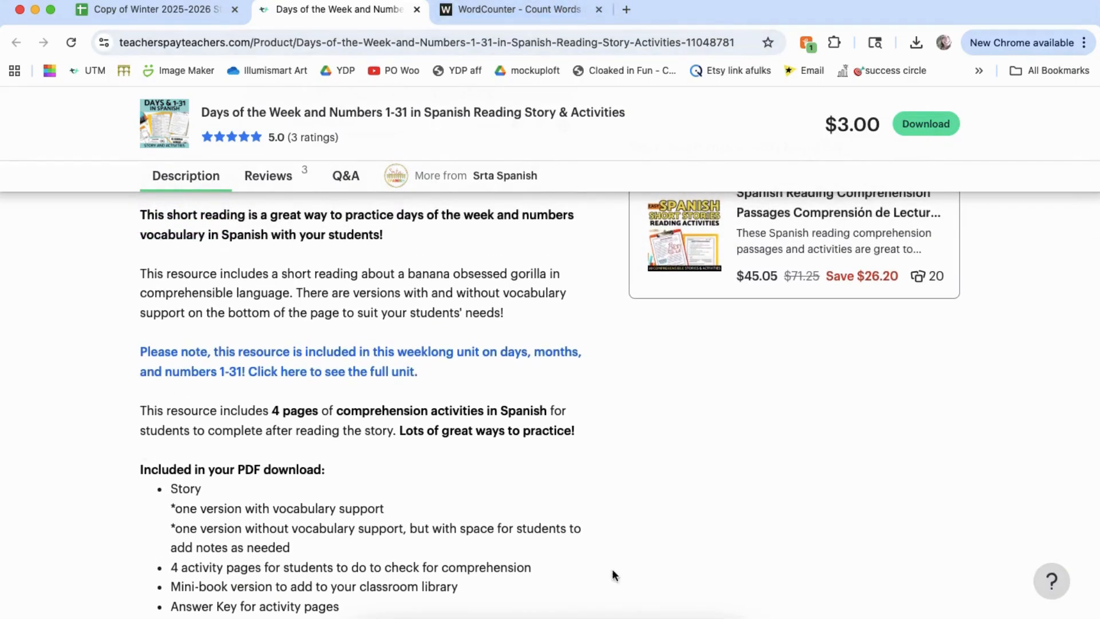
# Step: Switch to Tableau Reader, search the generated keywords for "classroom libr", and close the list
pyautogui.click(677, 614)
pyautogui.click(554, 173)
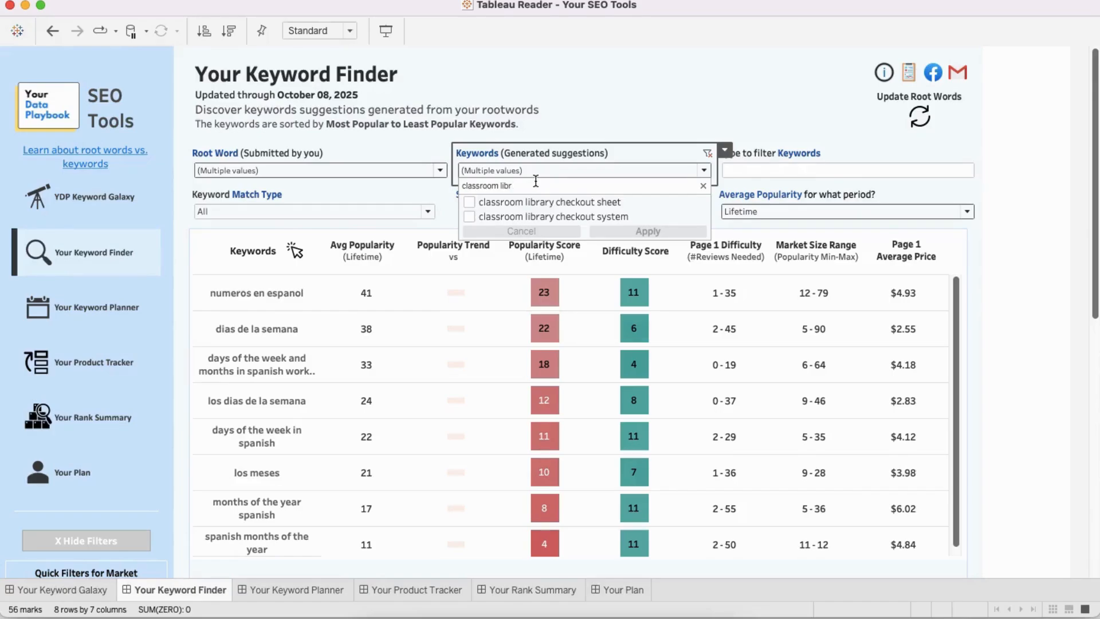
pyautogui.press('Escape')
# Step: Resize the Tableau Reader and Chrome windows to work side by side, with the WordCounter page open in Chrome
pyautogui.click(1033, 10)
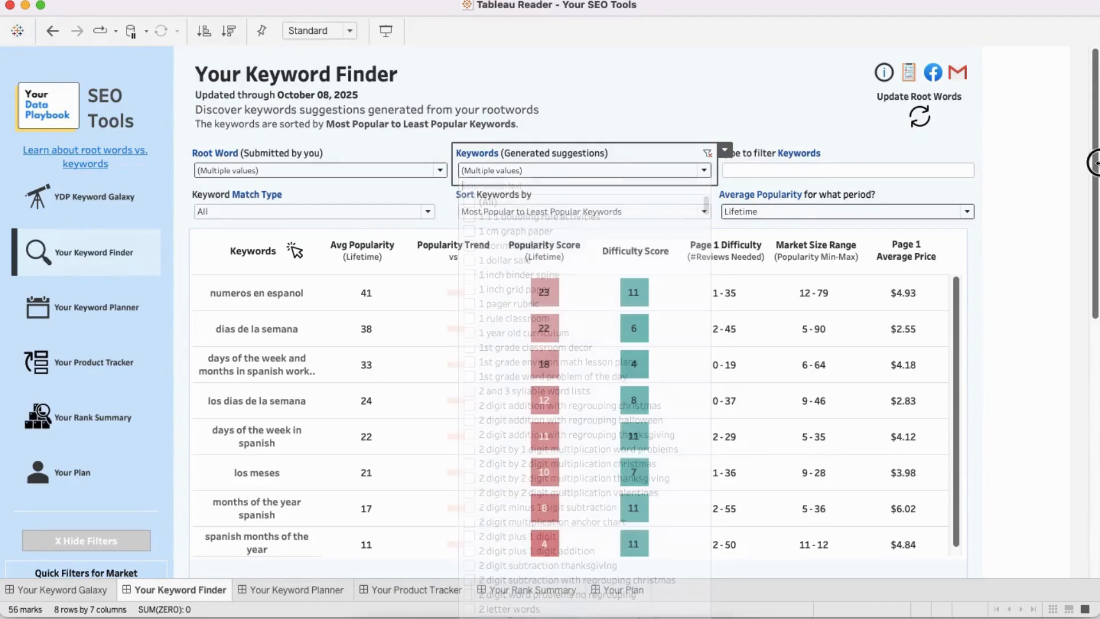
pyautogui.moveTo(1066, 18); pyautogui.dragTo(832, 31)
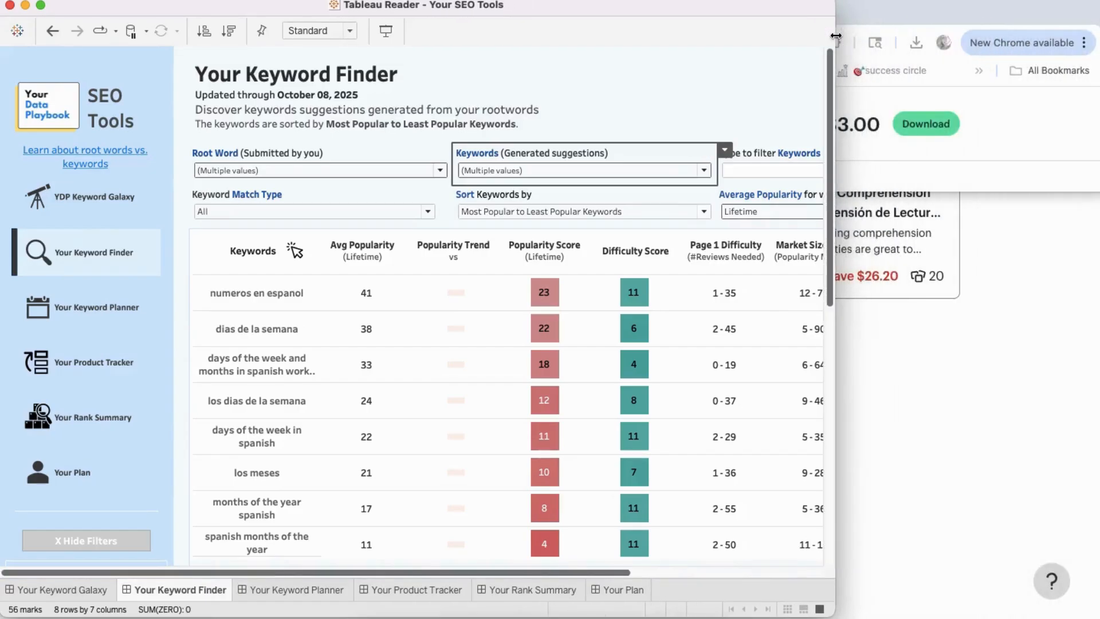
pyautogui.click(882, 18)
pyautogui.click(503, 10)
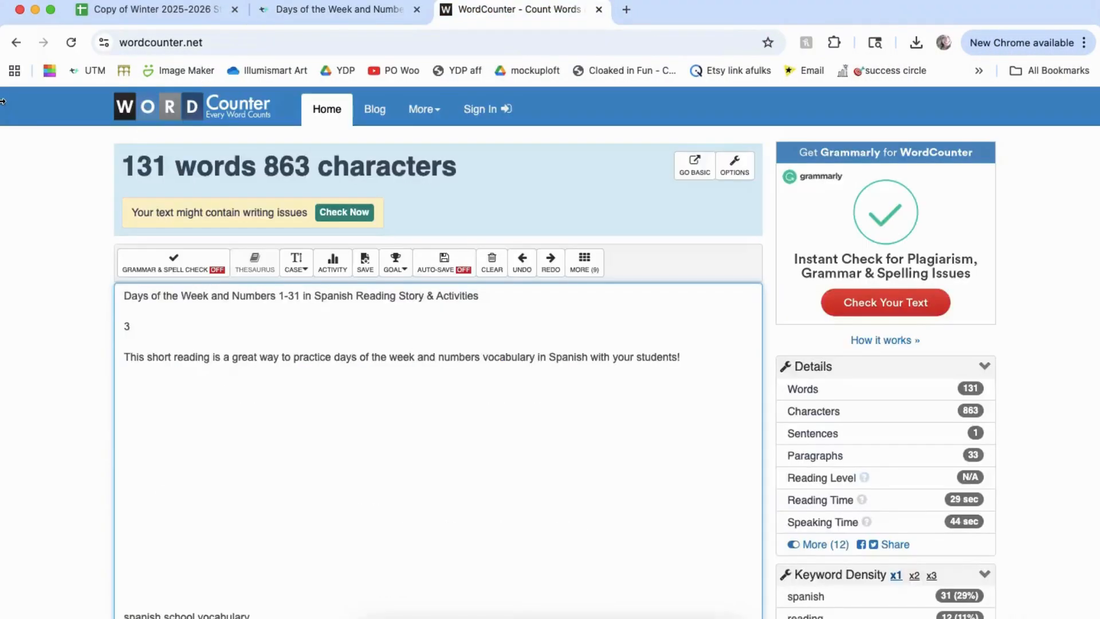
pyautogui.moveTo(7, 101); pyautogui.dragTo(680, 110)
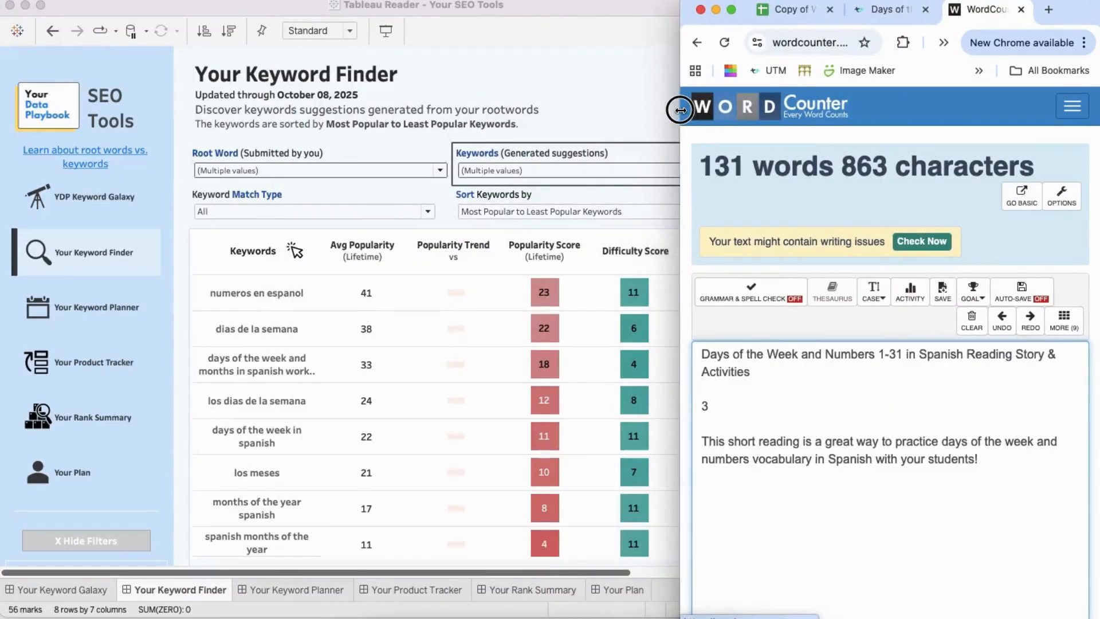
pyautogui.hscroll(1, 239, 364)
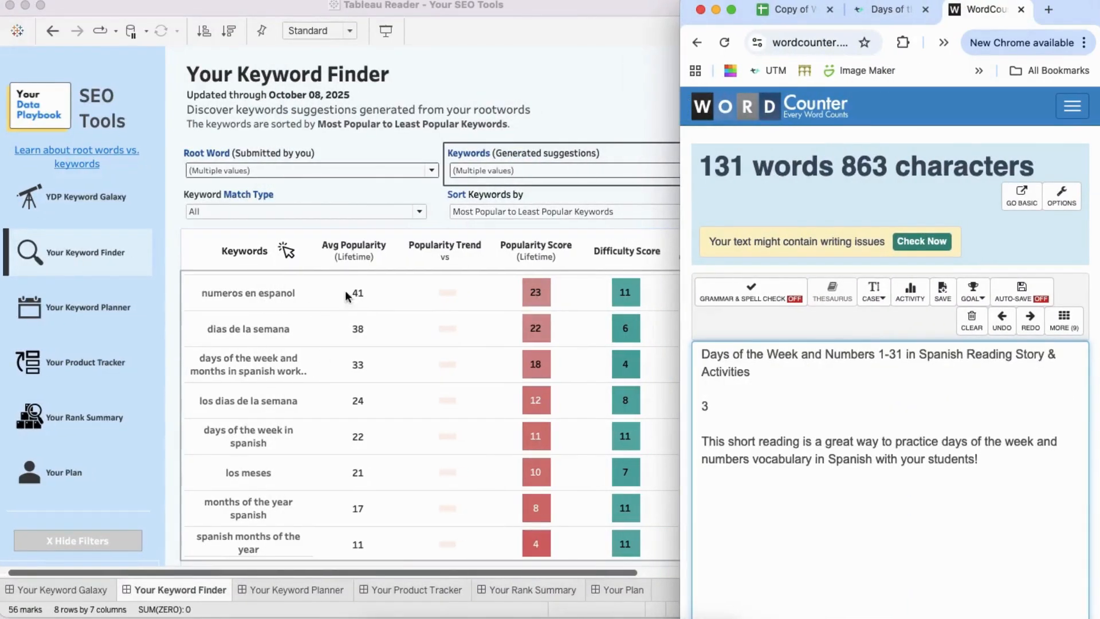
# Step: Examine the filtered keywords' popularity scores, difficulty scores, reviews needed for page 1, and market size ranges in the Keyword Finder
pyautogui.click(483, 10)
pyautogui.moveTo(535, 252)
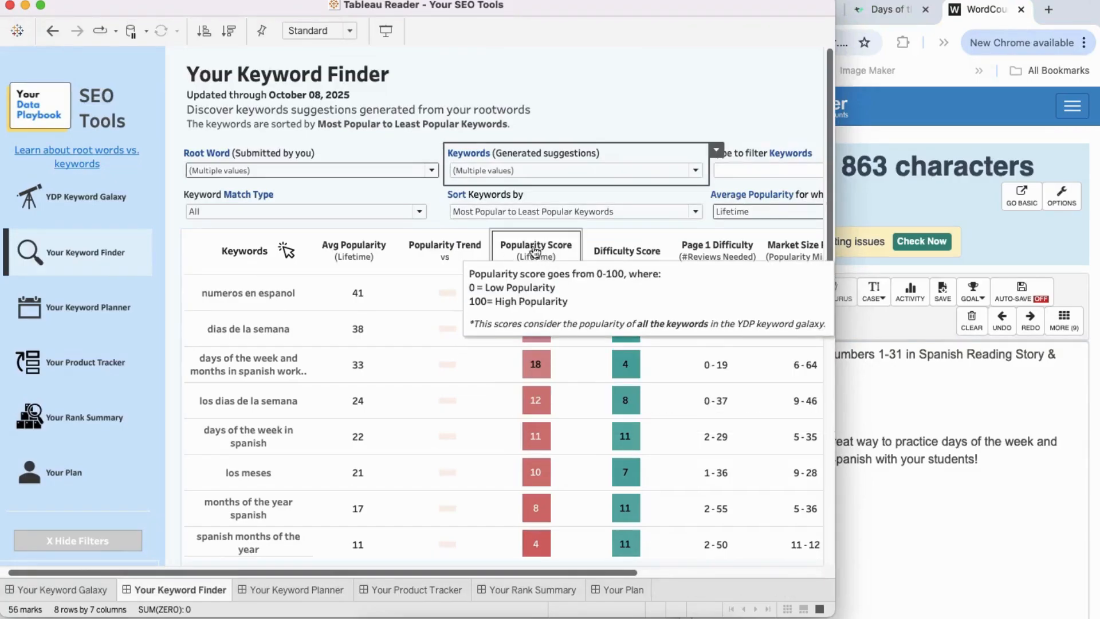
pyautogui.moveTo(636, 258)
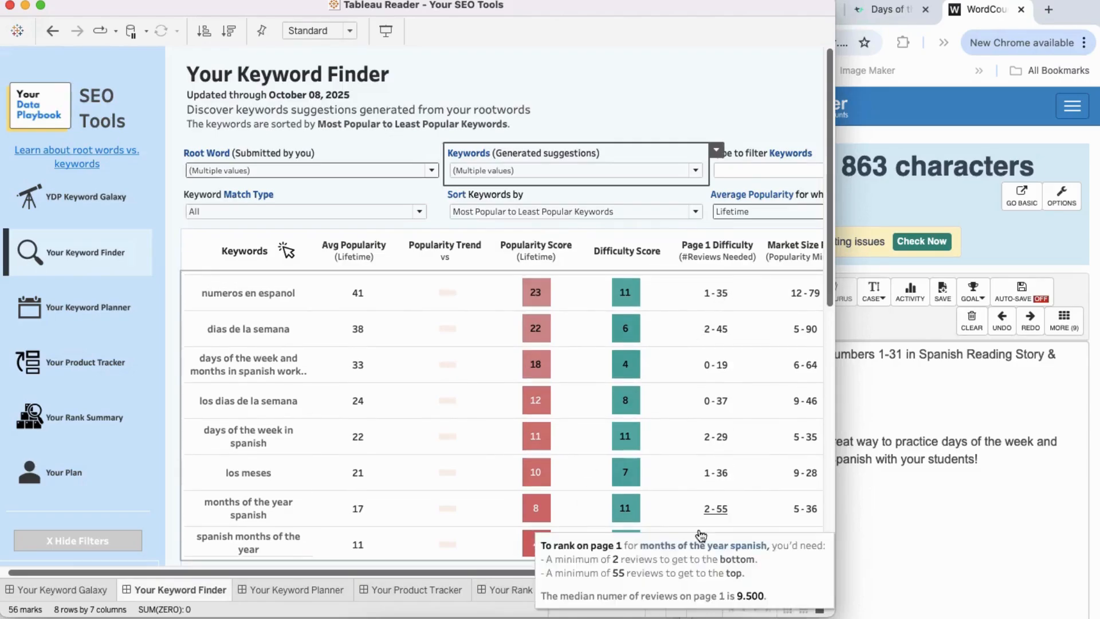
pyautogui.hscroll(3, 715, 417)
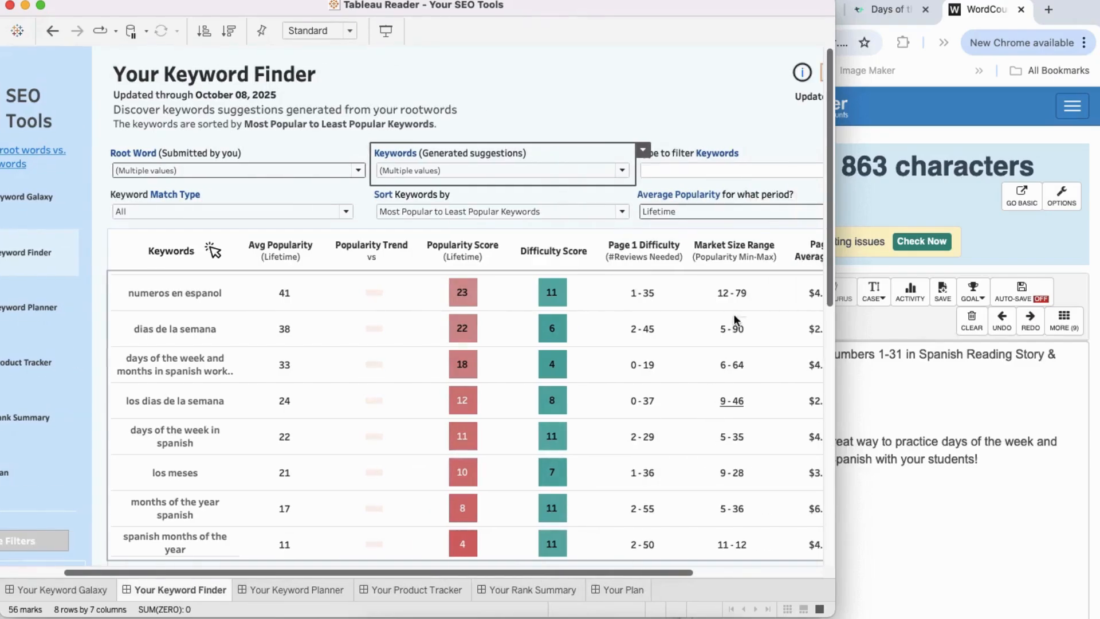
pyautogui.moveTo(648, 572); pyautogui.dragTo(555, 587)
pyautogui.moveTo(555, 586)
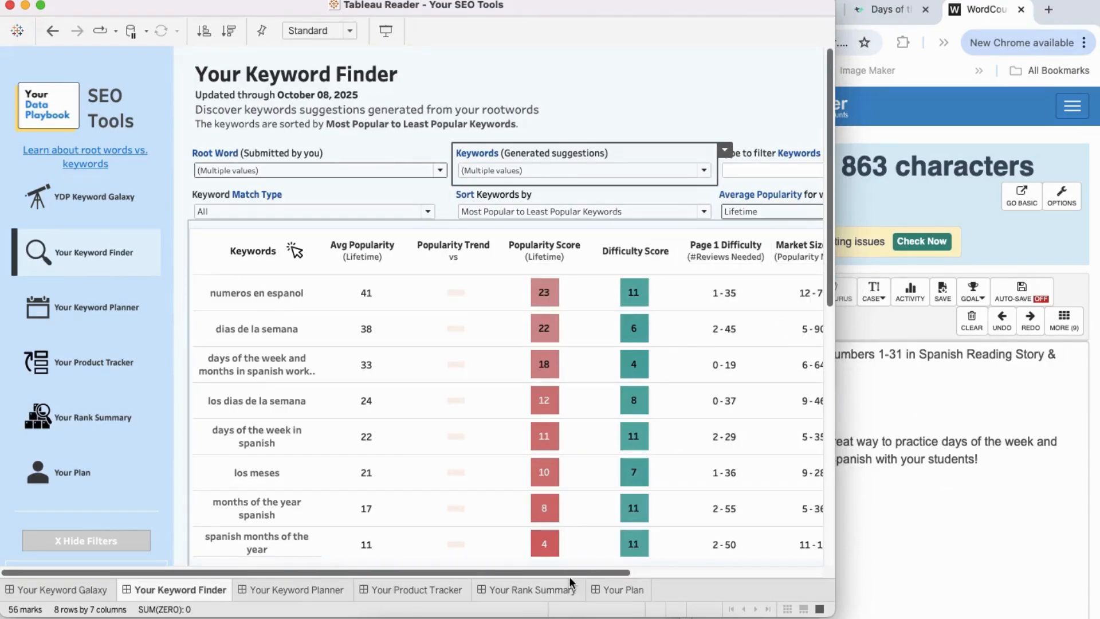
# Step: Switch to WordCounter in Chrome and add the keyword "números en español" on an empty line below the description sentence
pyautogui.click(880, 440)
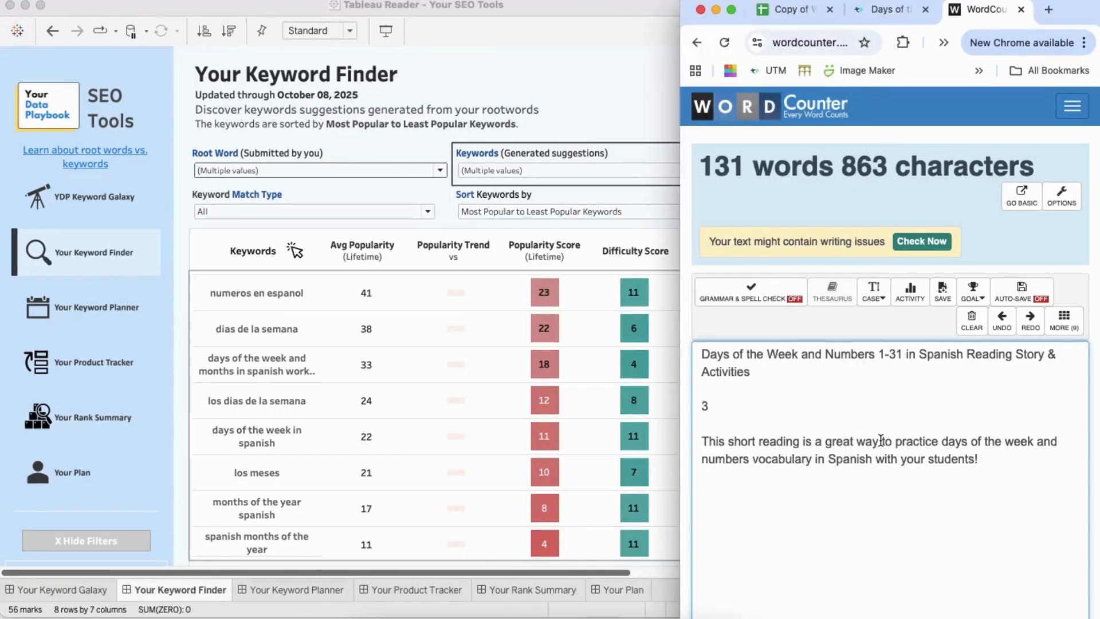
pyautogui.press('super+Down')
pyautogui.press('super+Up')
pyautogui.click(875, 536)
pyautogui.click(761, 507)
pyautogui.hscroll(1, 388, 395)
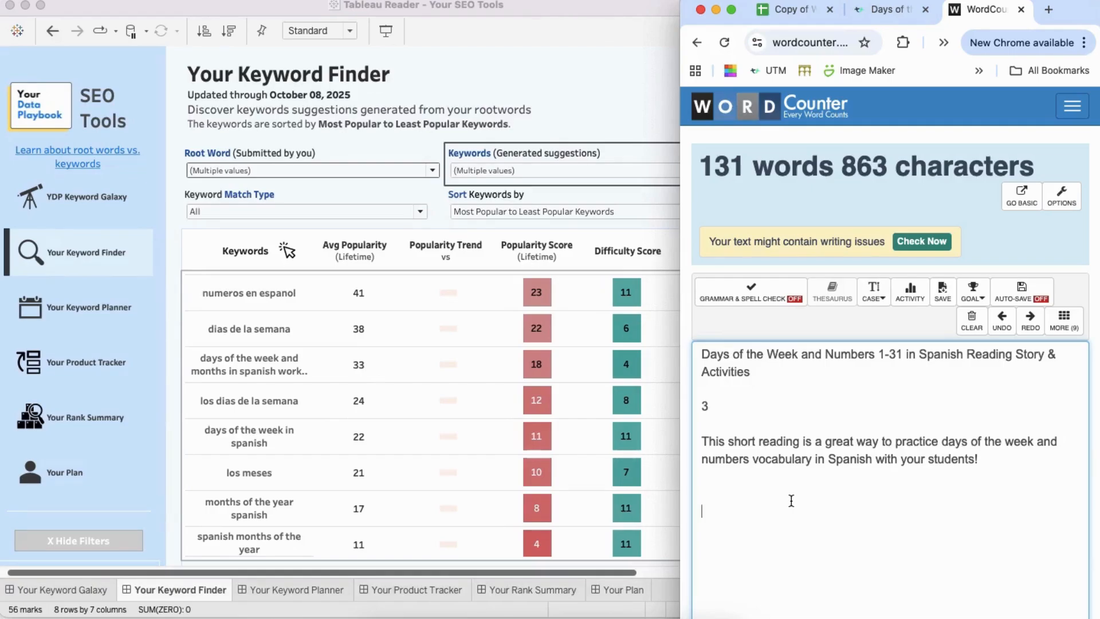
pyautogui.write('nu4meros en espan')
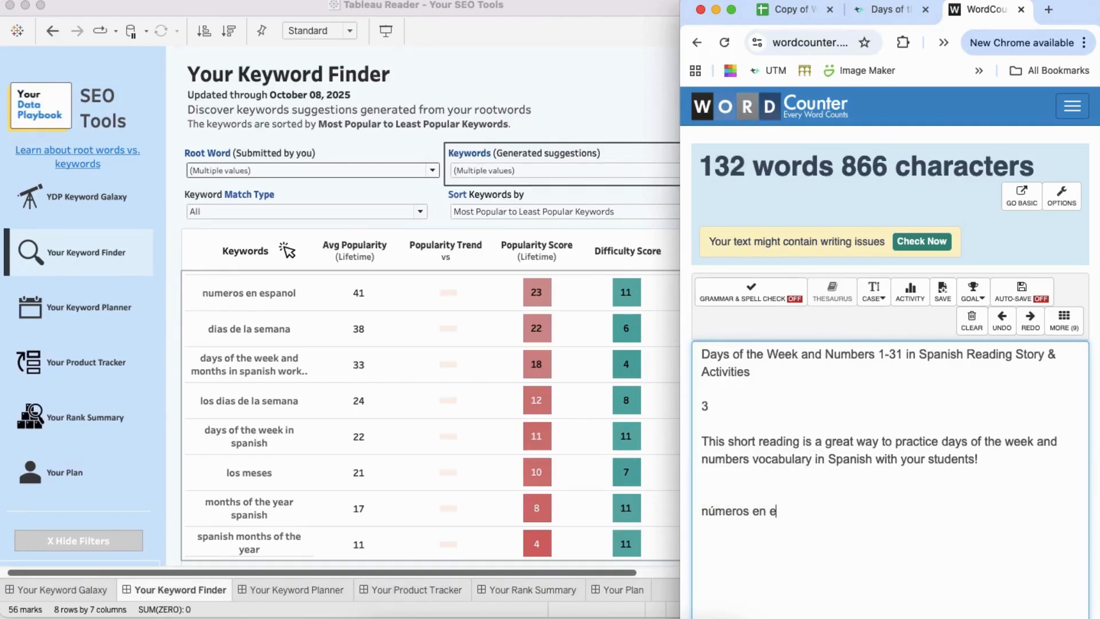
pyautogui.write('1ol')
pyautogui.press('Return')
# Step: List the keywords "los días de la semana" and "days of the week in spanish" on separate lines below "números en español"
pyautogui.write('di')
pyautogui.write('3as de la seman')
pyautogui.write('a')
pyautogui.press('Return')
pyautogui.write('mon')
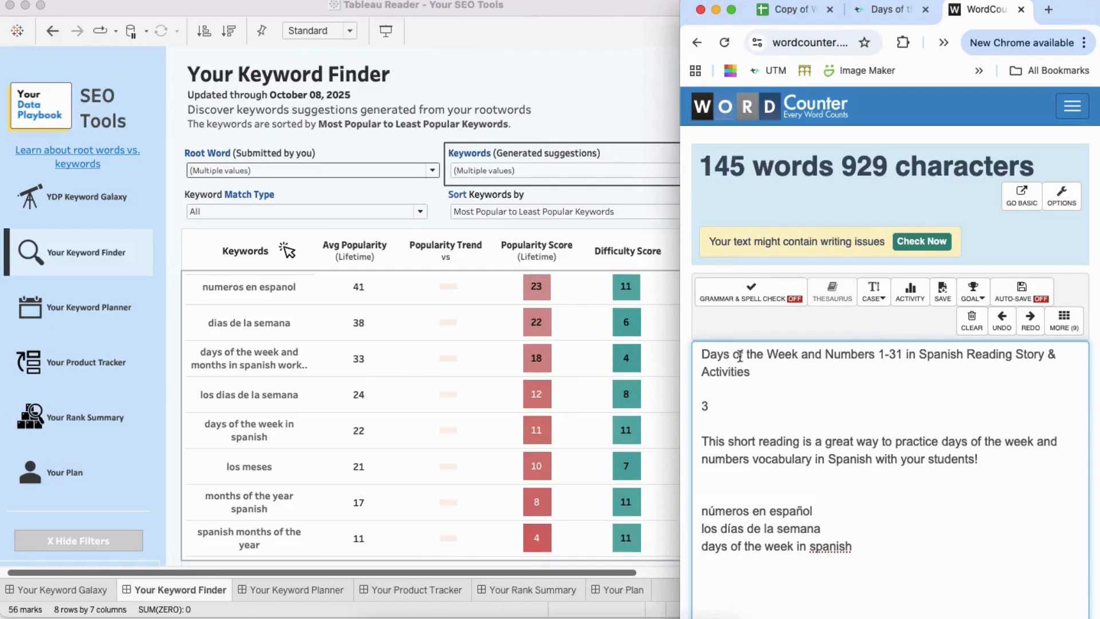
# Step: Replace "and" with "&" in the WordCounter title and check the title's character count
pyautogui.doubleClick(811, 355)
pyautogui.write('&')
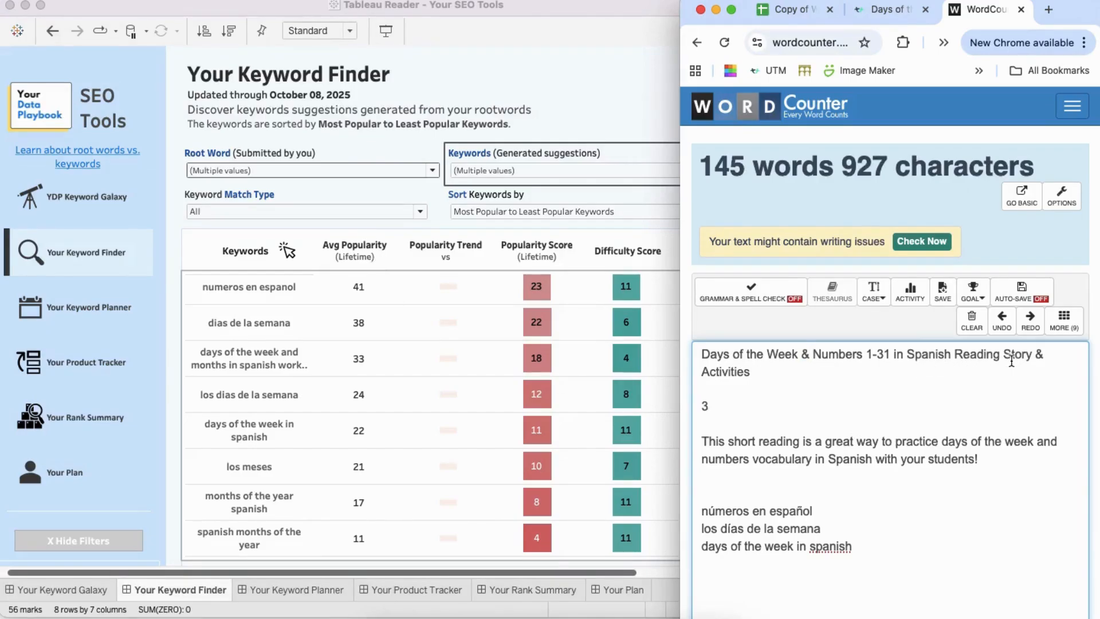
pyautogui.moveTo(758, 371); pyautogui.dragTo(699, 354)
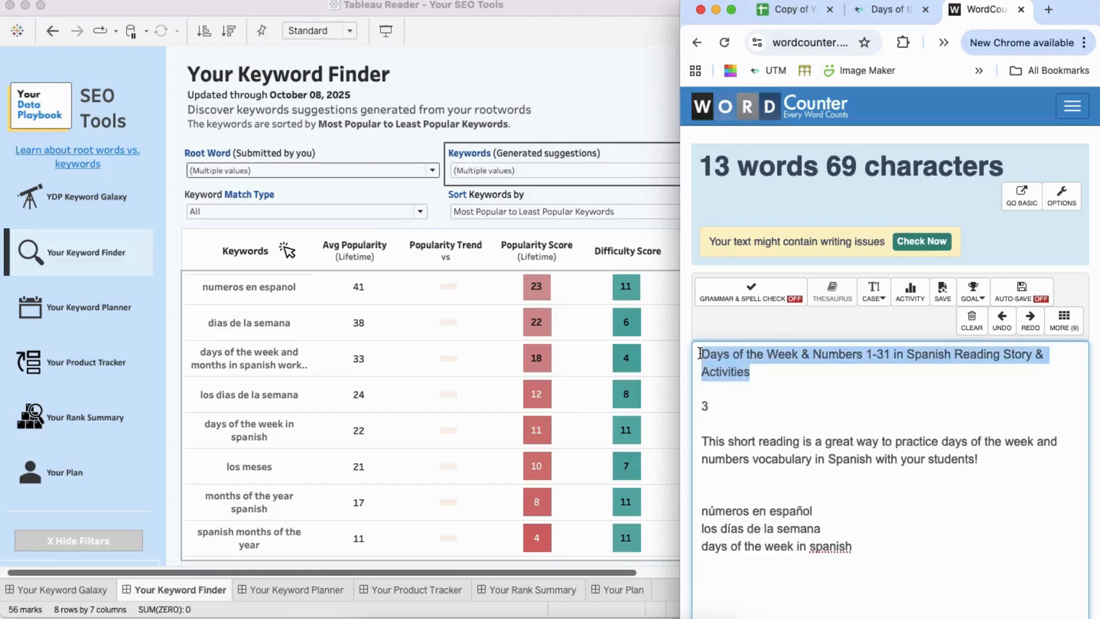
pyautogui.press('Right')
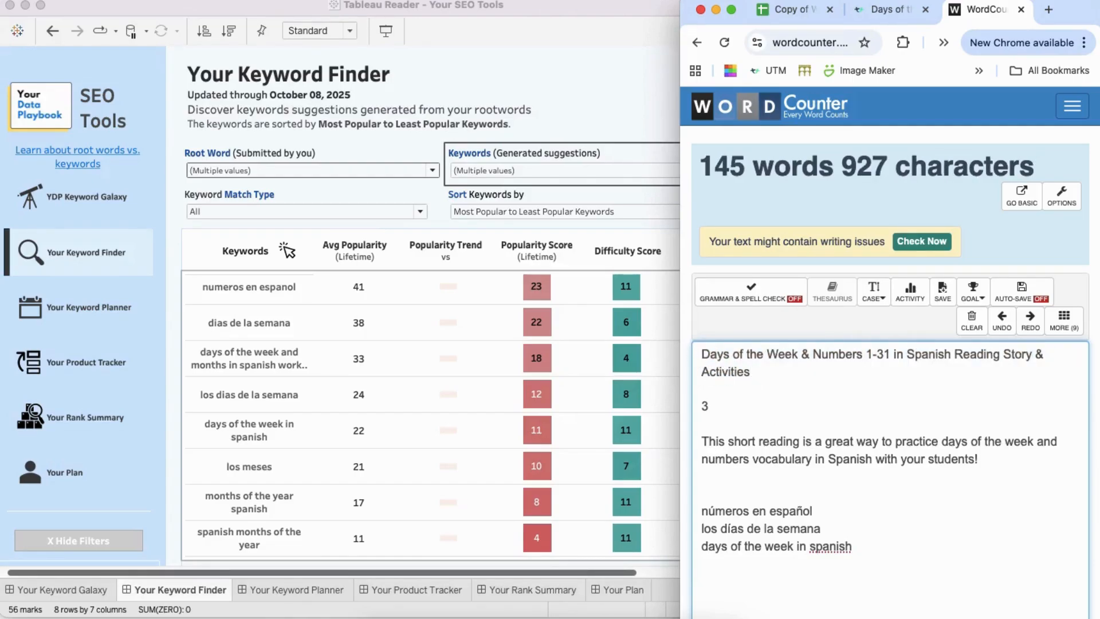
pyautogui.press('super+a')
pyautogui.press('Left')
pyautogui.write('Dias')
pyautogui.press('BackSpace')
pyautogui.press('BackSpace')
pyautogui.press('BackSpace')
pyautogui.press('BackSpace')
pyautogui.write('úm')
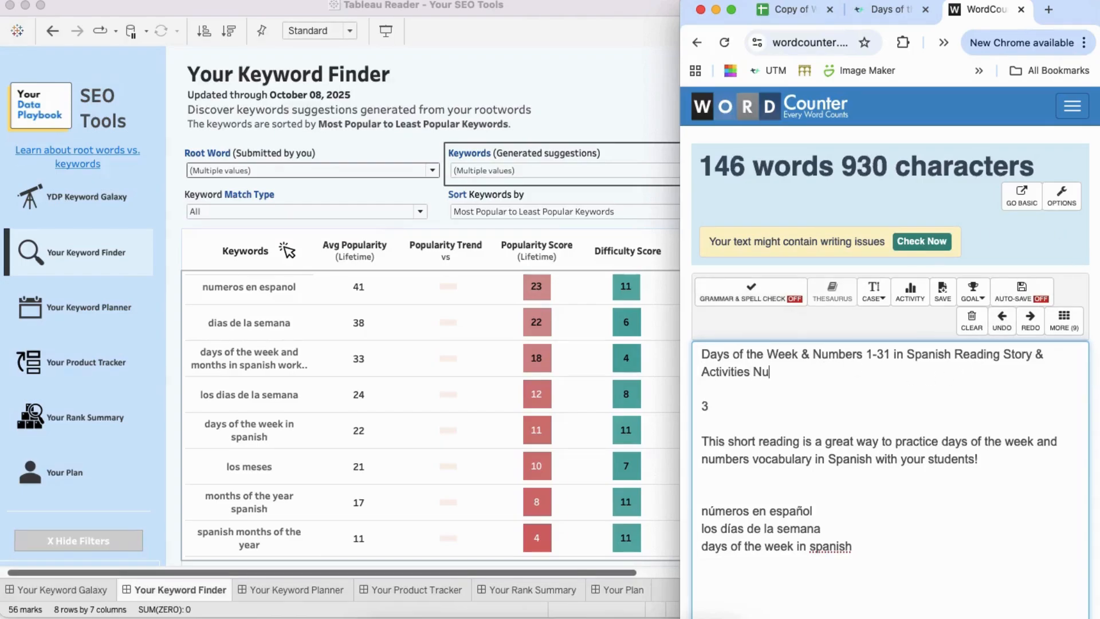
pyautogui.press('BackSpace')
pyautogui.press('BackSpace')
pyautogui.press('BackSpace')
# Step: Check the character counts of the "números en español" and "los días de la semana" keyword lines
pyautogui.moveTo(814, 510); pyautogui.dragTo(698, 509)
pyautogui.moveTo(825, 499); pyautogui.dragTo(703, 496)
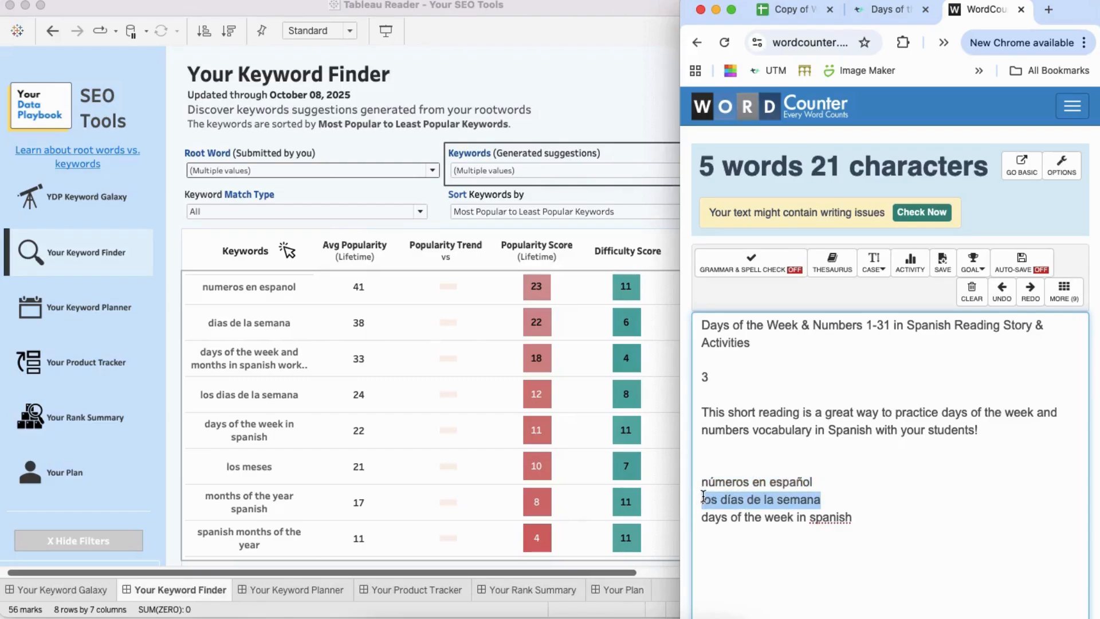
# Step: Move "Numbers 1-31" to the start of the title so it reads "Numbers 1-31 & Days of the Week in Spanish Reading Story & Activities"
pyautogui.moveTo(889, 324); pyautogui.dragTo(810, 324)
pyautogui.press('super+c')
pyautogui.press('BackSpace')
pyautogui.press('BackSpace')
pyautogui.press('BackSpace')
pyautogui.press('BackSpace')
pyautogui.press('super+a')
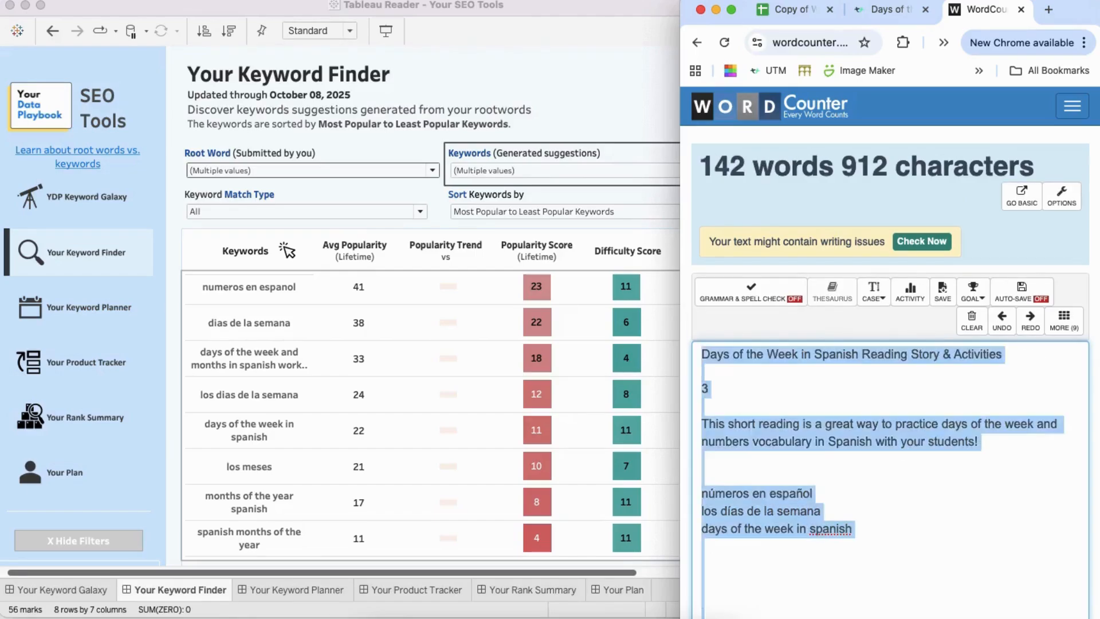
pyautogui.press('Left')
pyautogui.press('super+v')
pyautogui.write('&')
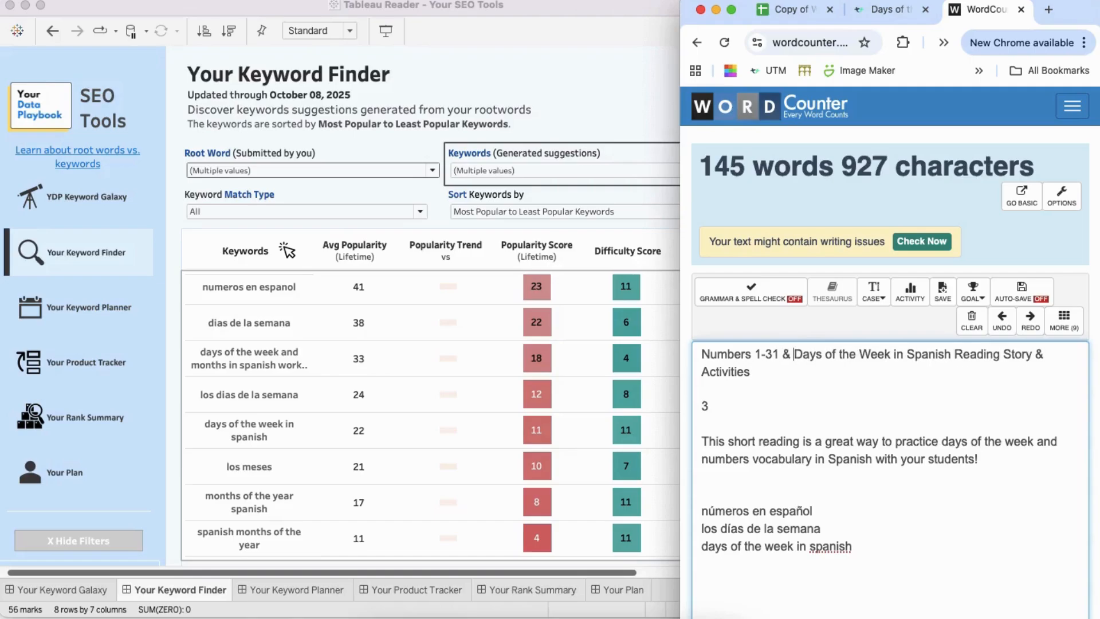
# Step: Insert "Comprehension" before "Activities" in the title, check its length, and remove the "&" after "Numbers 1-31"
pyautogui.press('Down')
pyautogui.write('Comprehension')
pyautogui.moveTo(851, 371); pyautogui.dragTo(696, 358)
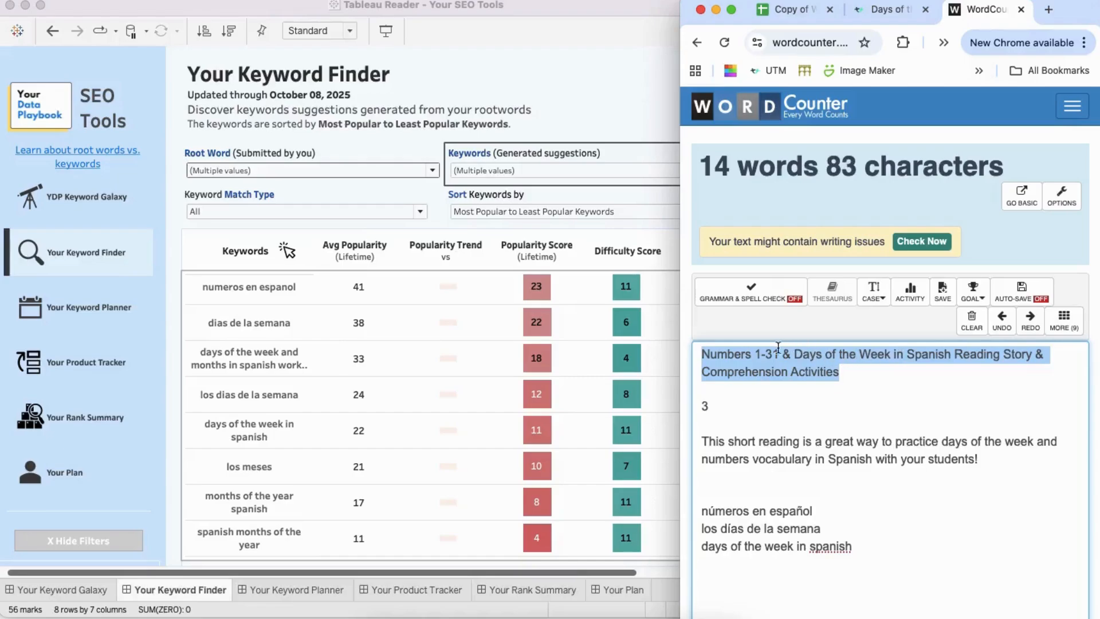
pyautogui.click(794, 355)
pyautogui.press('BackSpace')
pyautogui.press('BackSpace')
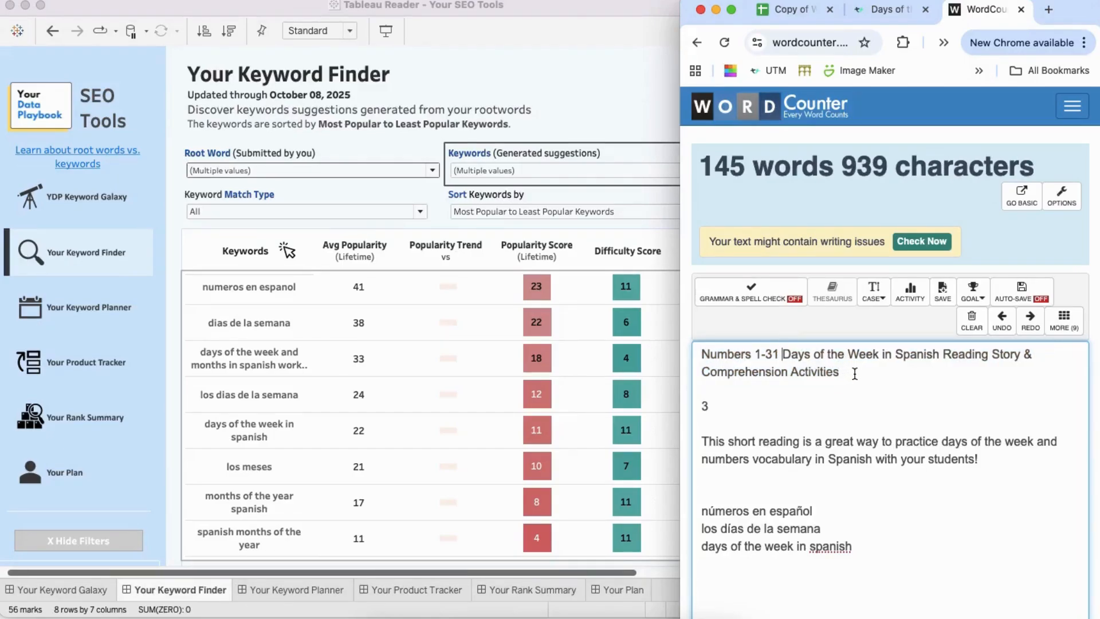
# Step: Remove the "&" after "Reading Story" in the title and check the title's character count
pyautogui.moveTo(854, 373); pyautogui.dragTo(697, 349)
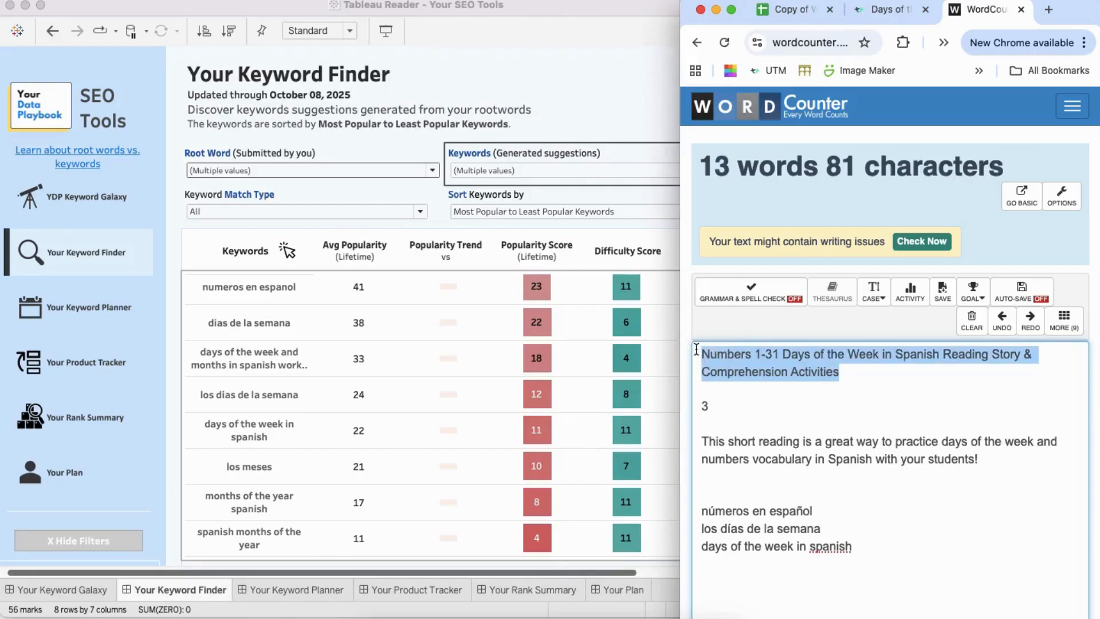
pyautogui.click(1029, 361)
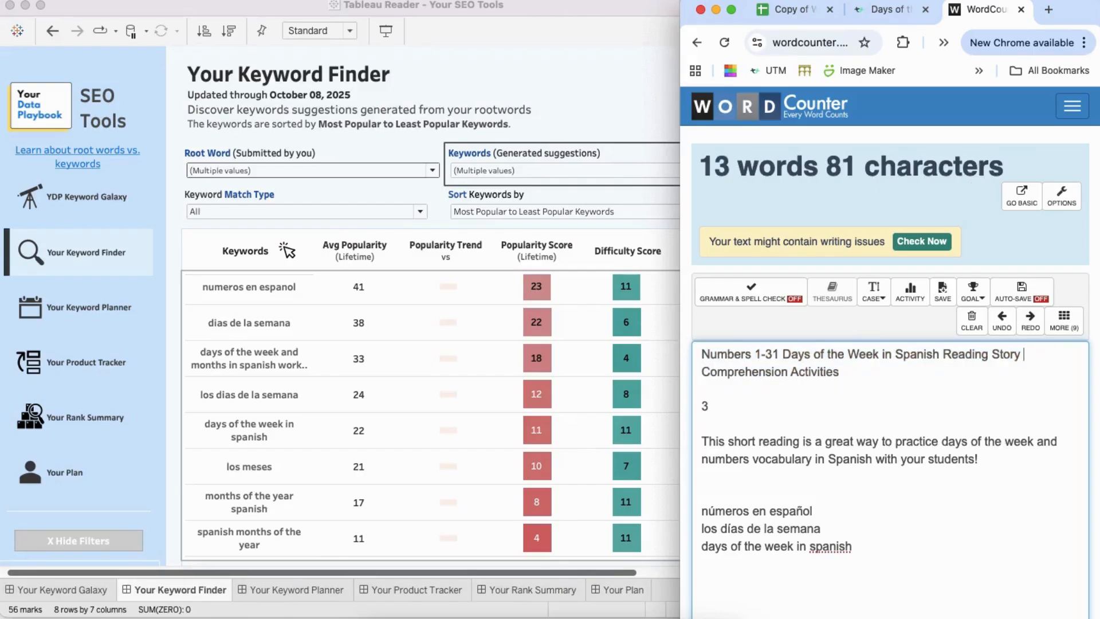
pyautogui.moveTo(848, 372); pyautogui.dragTo(698, 346)
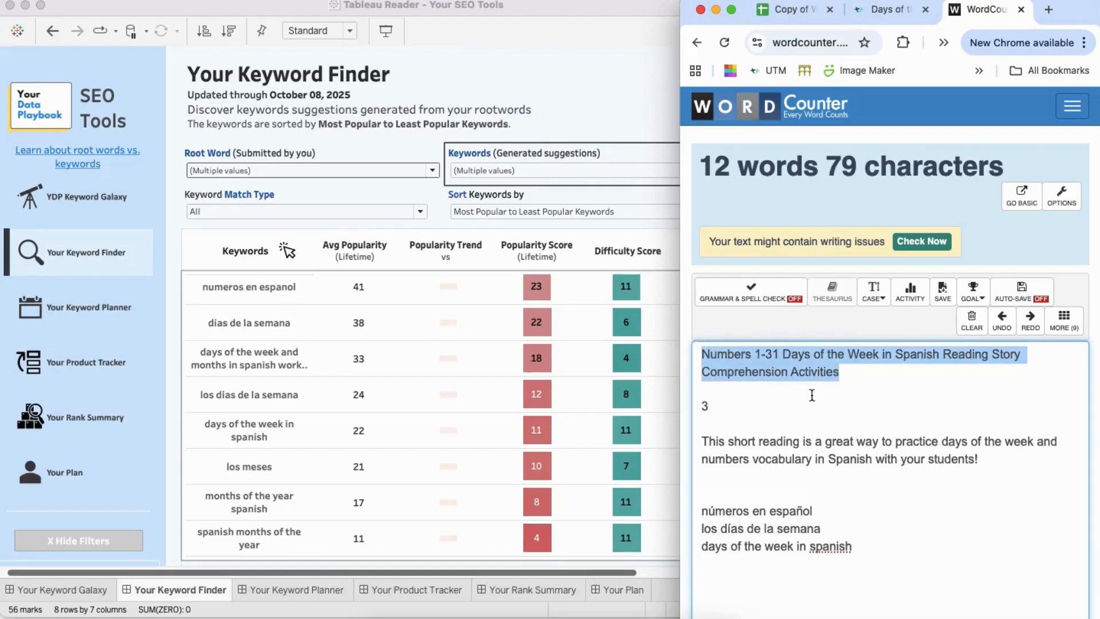
# Step: Replace "days of the week and numbers vocabulary in Spanish" in the description sentence with "los días de la semana y números en español"
pyautogui.click(709, 440)
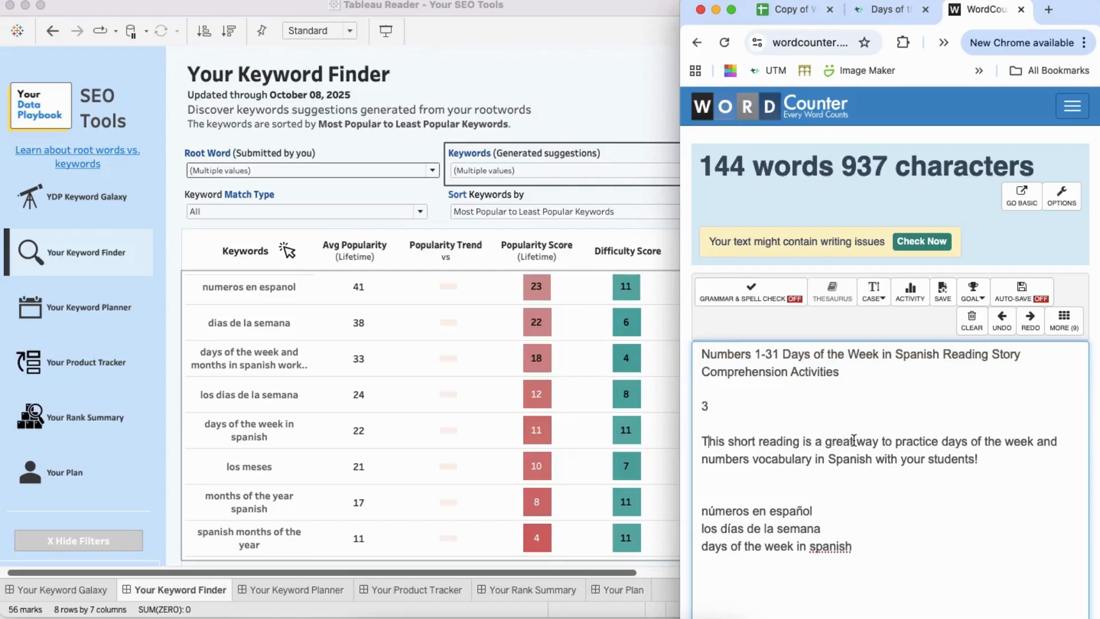
pyautogui.moveTo(945, 441); pyautogui.dragTo(875, 458)
pyautogui.write('los di')
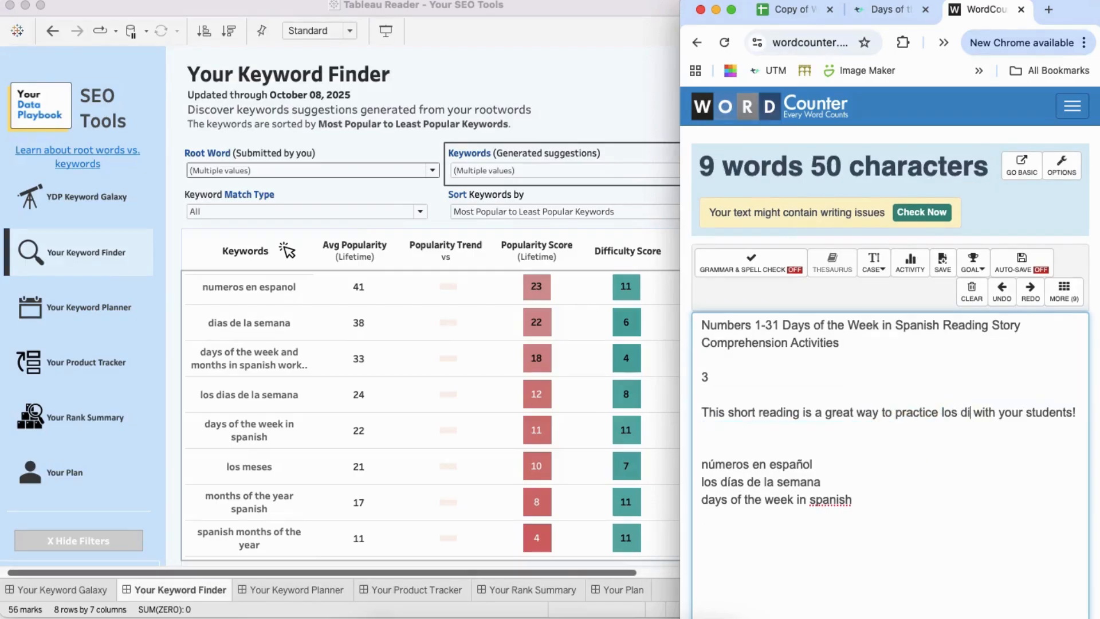
pyautogui.write('3as de la ')
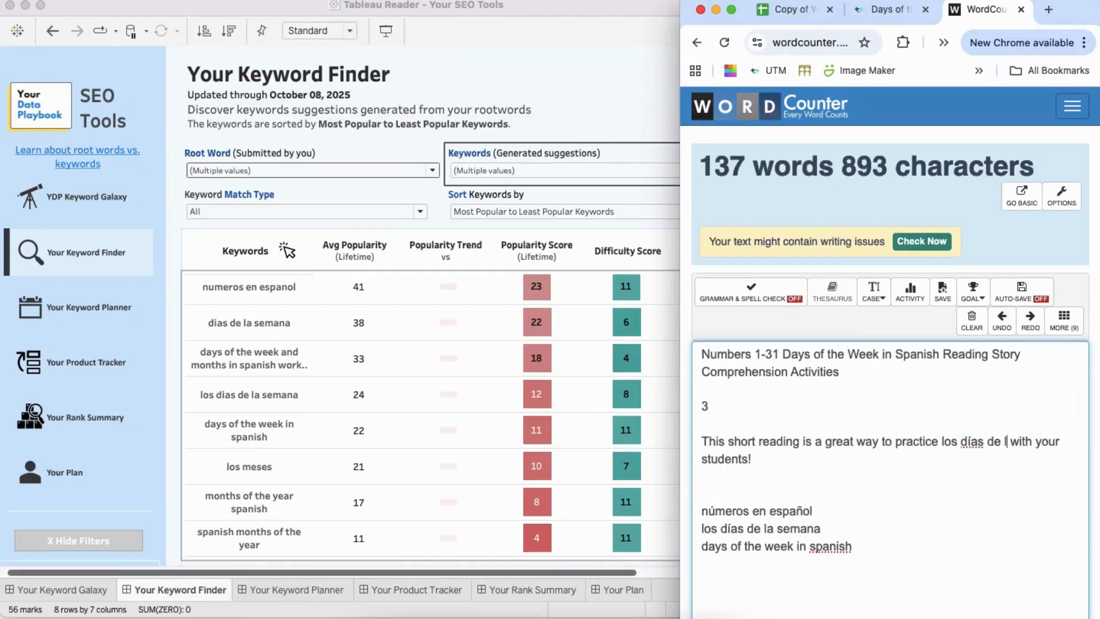
pyautogui.write('semana y nu')
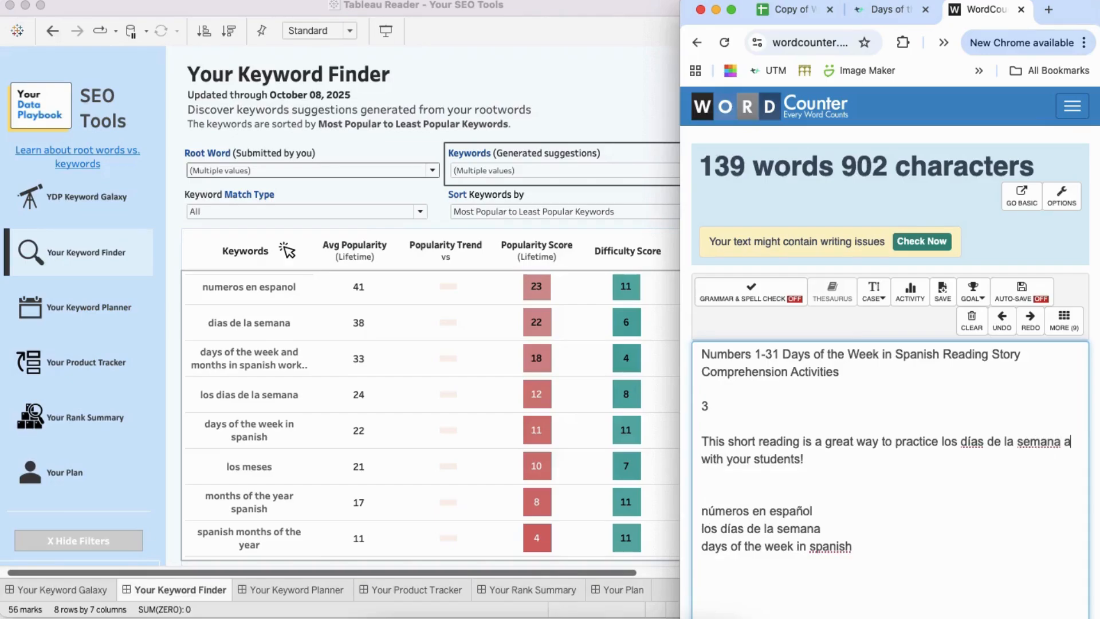
pyautogui.write('4meros')
pyautogui.write(' en espan')
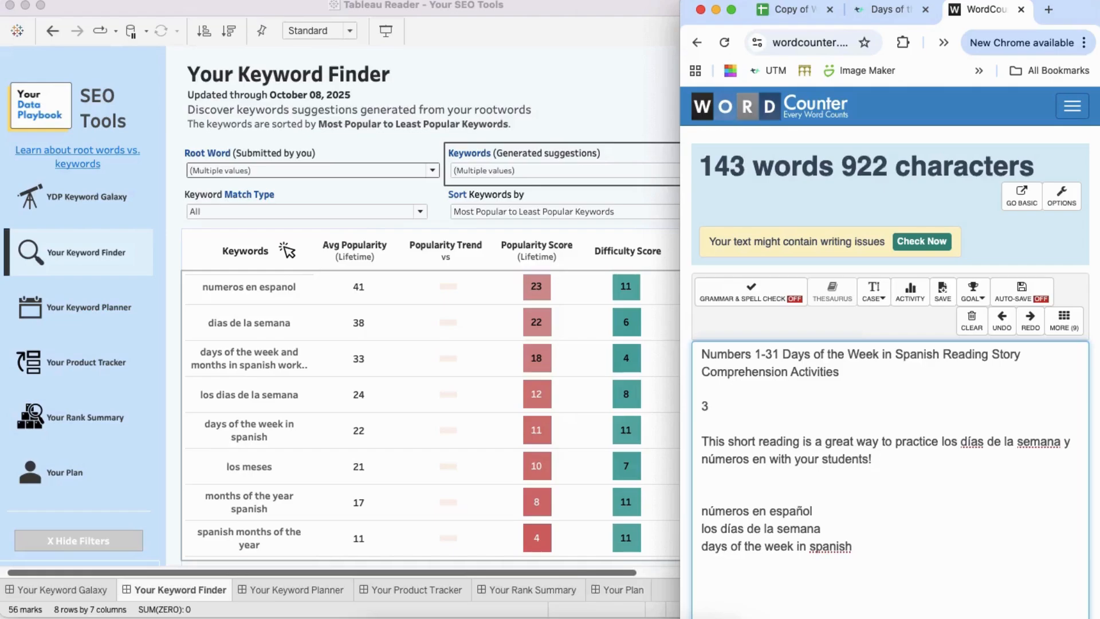
pyautogui.write('1ol')
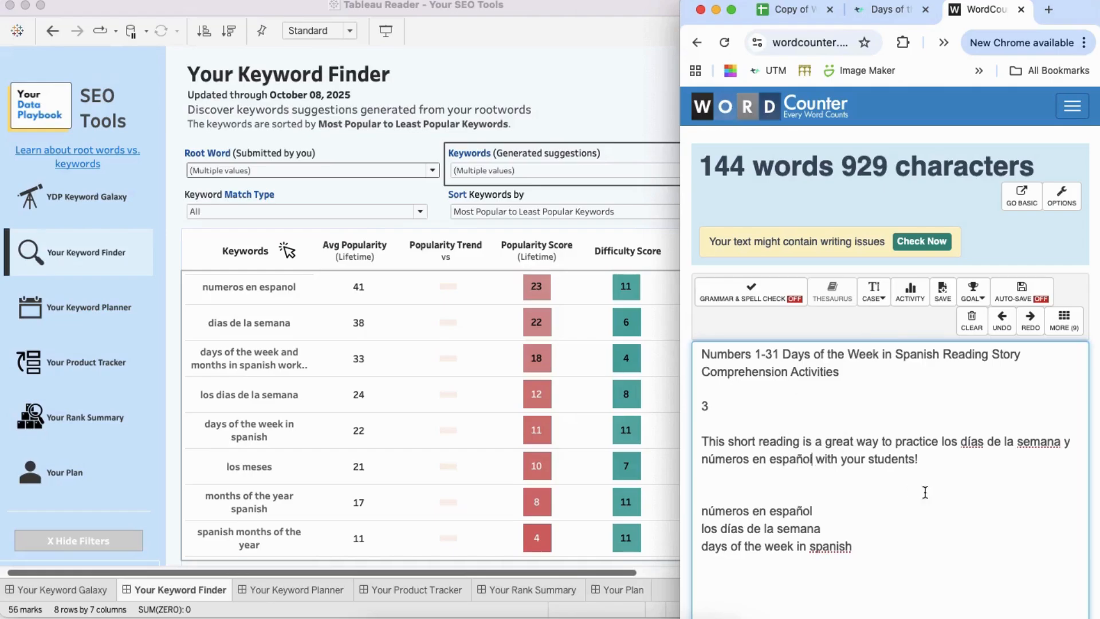
# Step: Insert "Spanish 1" before "students!" in the description sentence and check the sentence's character count
pyautogui.click(868, 459)
pyautogui.write('Spanish 1')
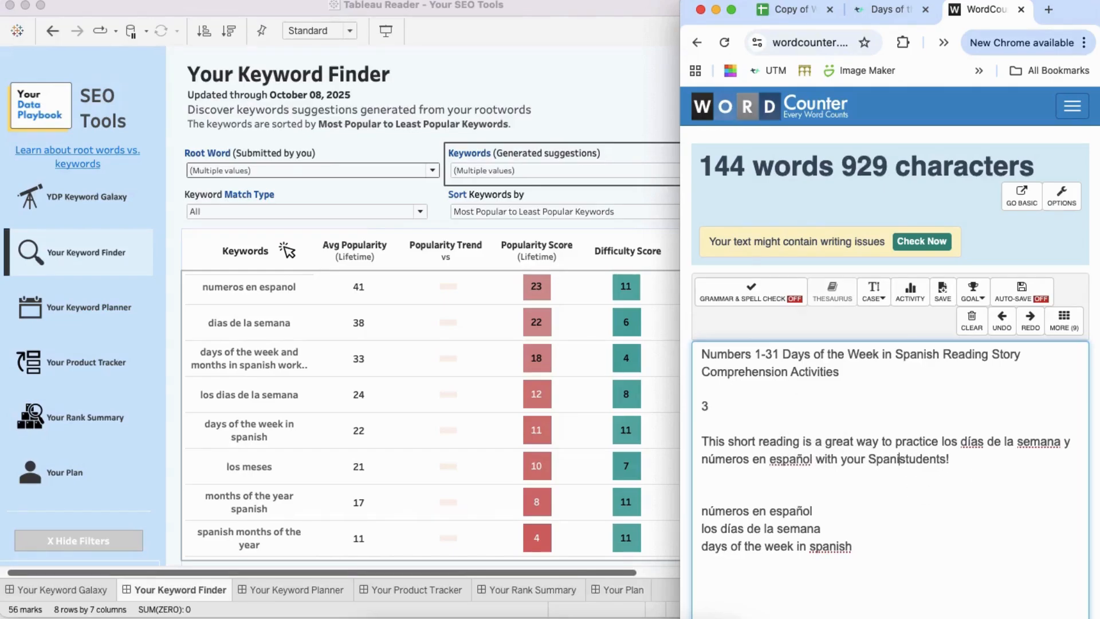
pyautogui.moveTo(988, 461); pyautogui.dragTo(701, 443)
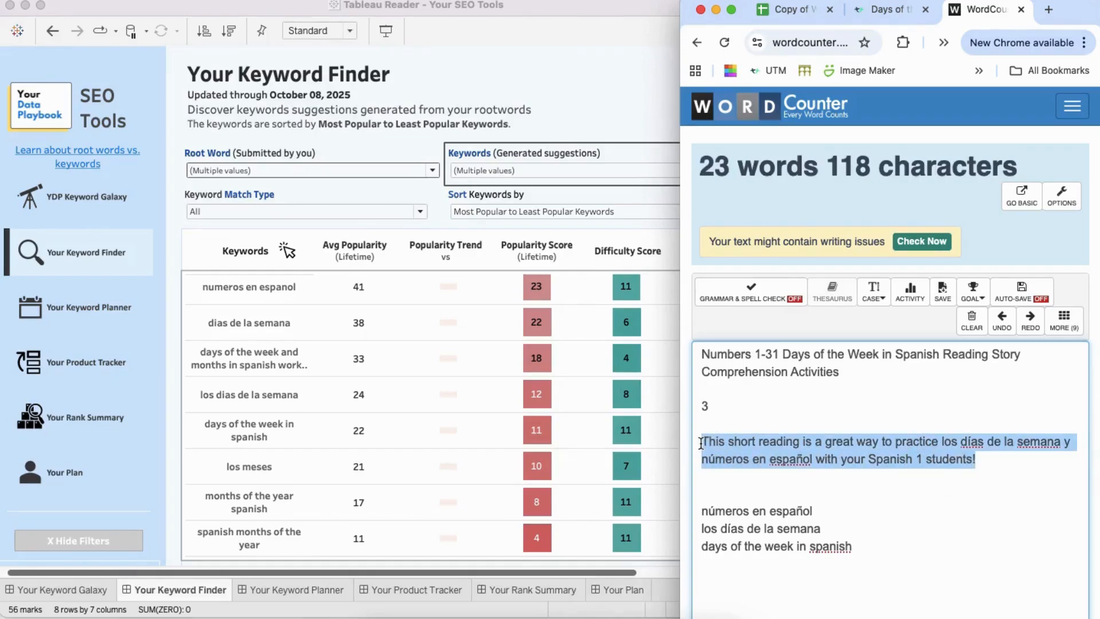
# Step: Append "Great for sub plans or review at the start of the year!" to the description and check its character count
pyautogui.press('Right')
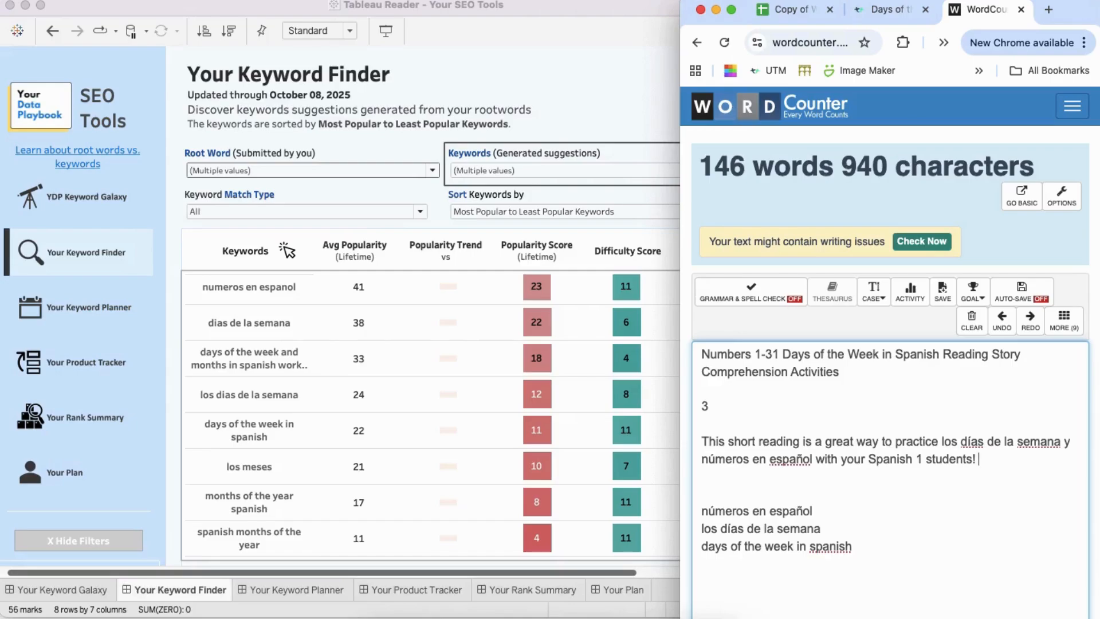
pyautogui.write('No Pre')
pyautogui.write('Great for sub plans or review at the start of the year!')
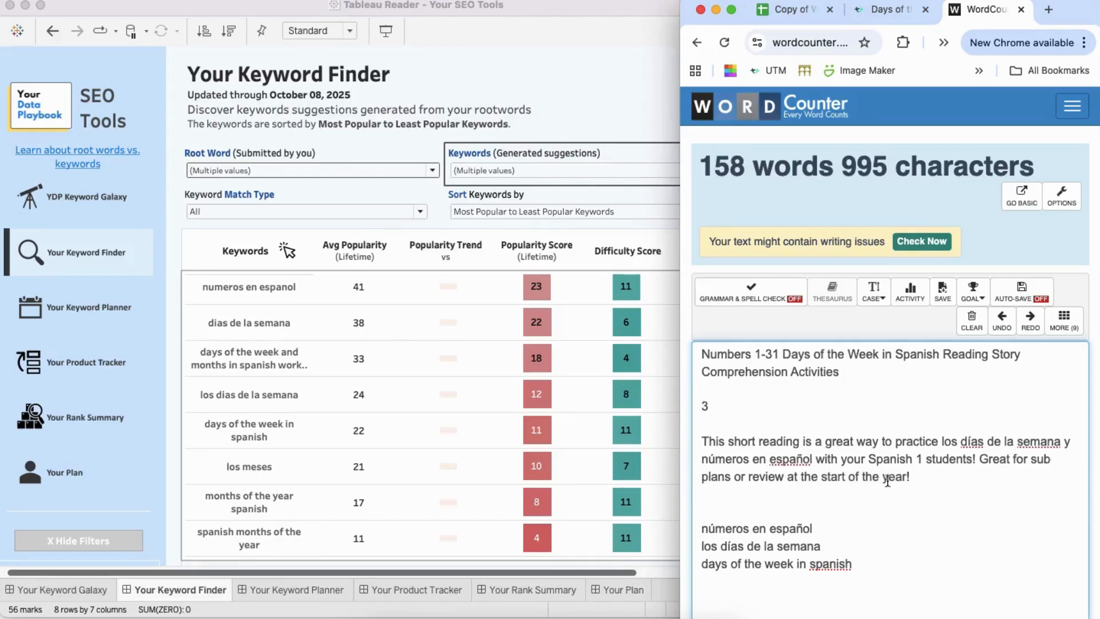
pyautogui.moveTo(917, 483); pyautogui.dragTo(700, 437)
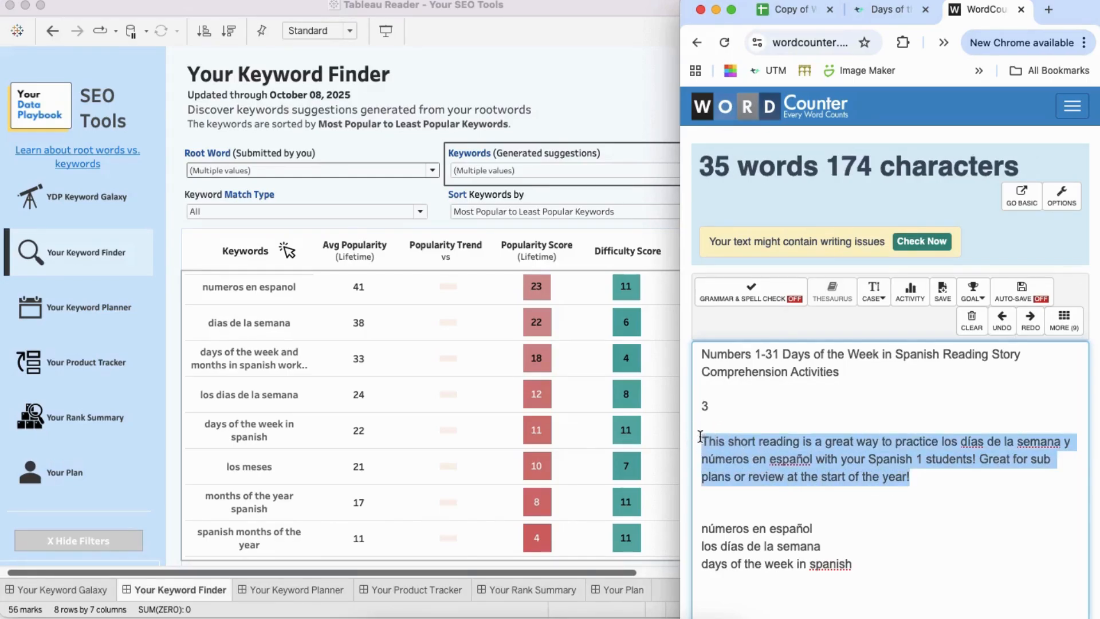
# Step: Switch to the TPT product page, widen the browser window across the screen, and open the listing for editing
pyautogui.click(887, 9)
pyautogui.scroll(-2, 677, 220)
pyautogui.moveTo(678, 220); pyautogui.dragTo(3, 229)
pyautogui.scroll(5, 704, 380)
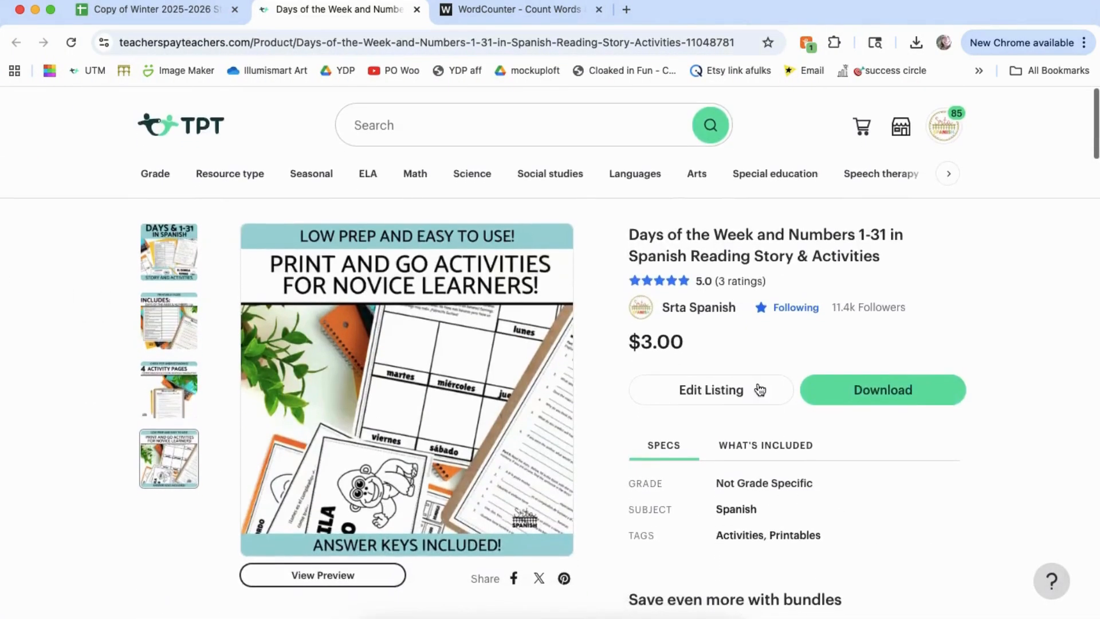
pyautogui.click(730, 395)
# Step: Replace the TPT listing title with "Numbers 1-31 Days of the Week in Spanish Reading Story Comprehension Activities" copied from WordCounter
pyautogui.click(519, 18)
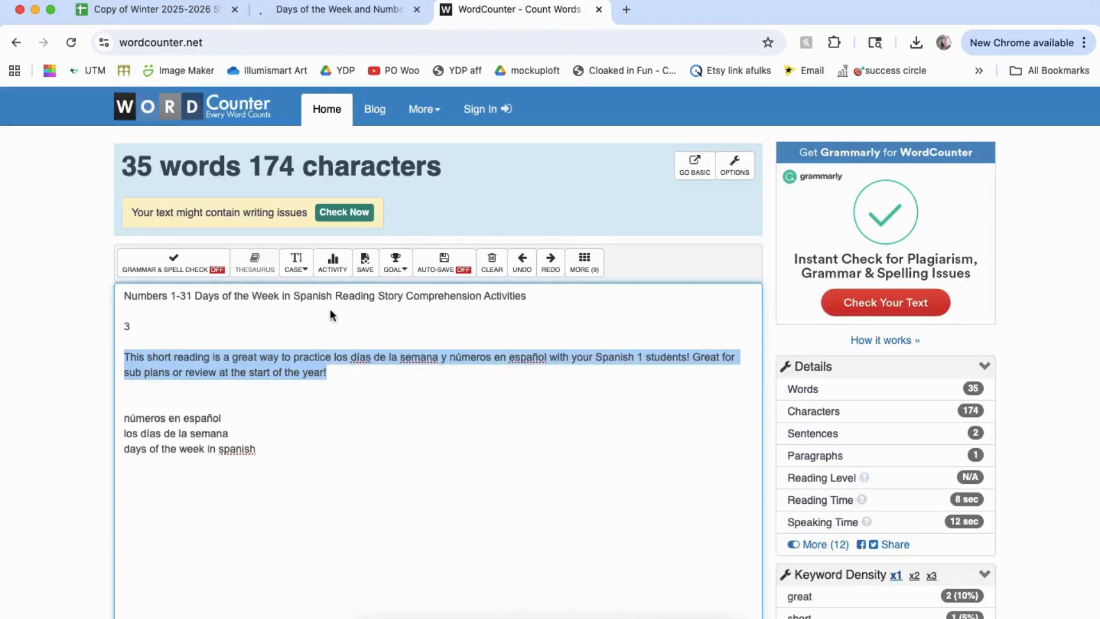
pyautogui.click(539, 295)
pyautogui.keyDown('shift'); pyautogui.click(123, 293); pyautogui.keyUp('shift')
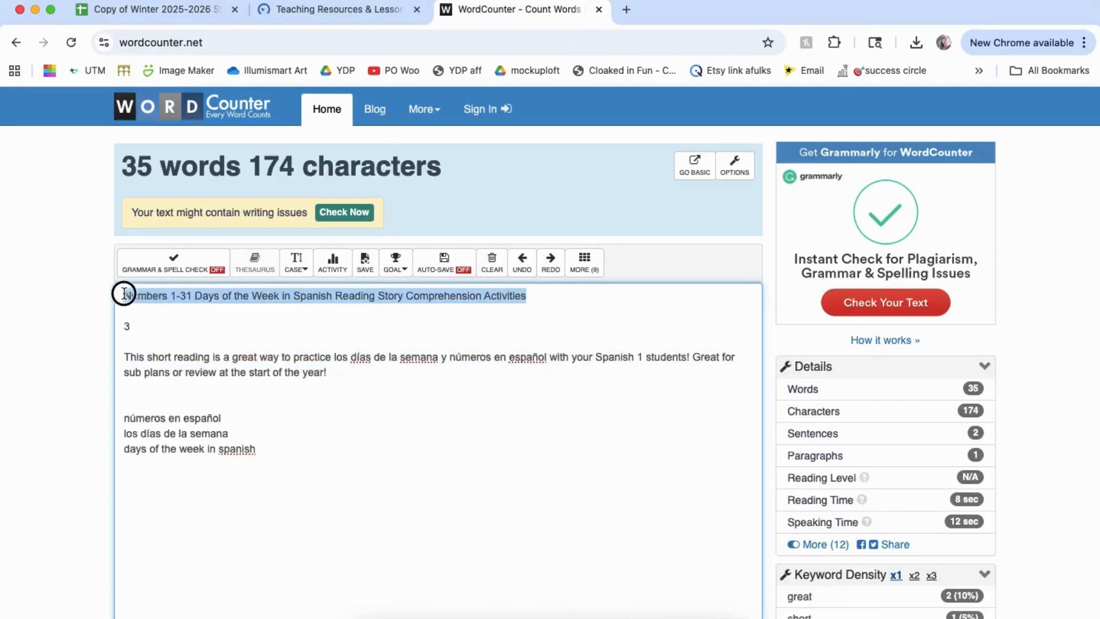
pyautogui.click(338, 10)
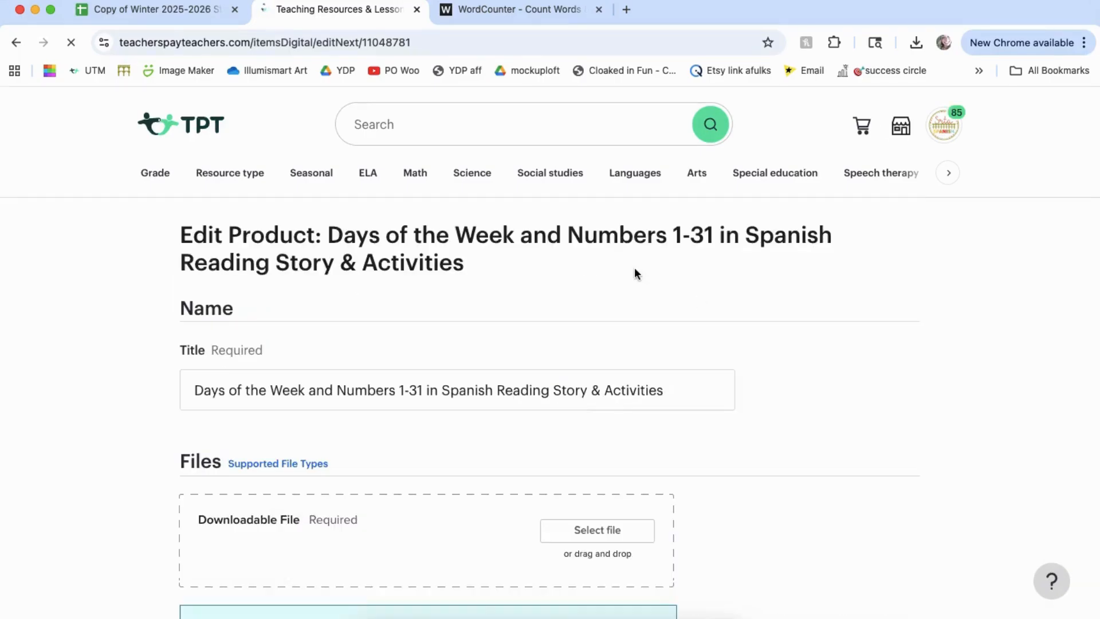
pyautogui.click(545, 397)
pyautogui.press('super+a')
pyautogui.press('super+v')
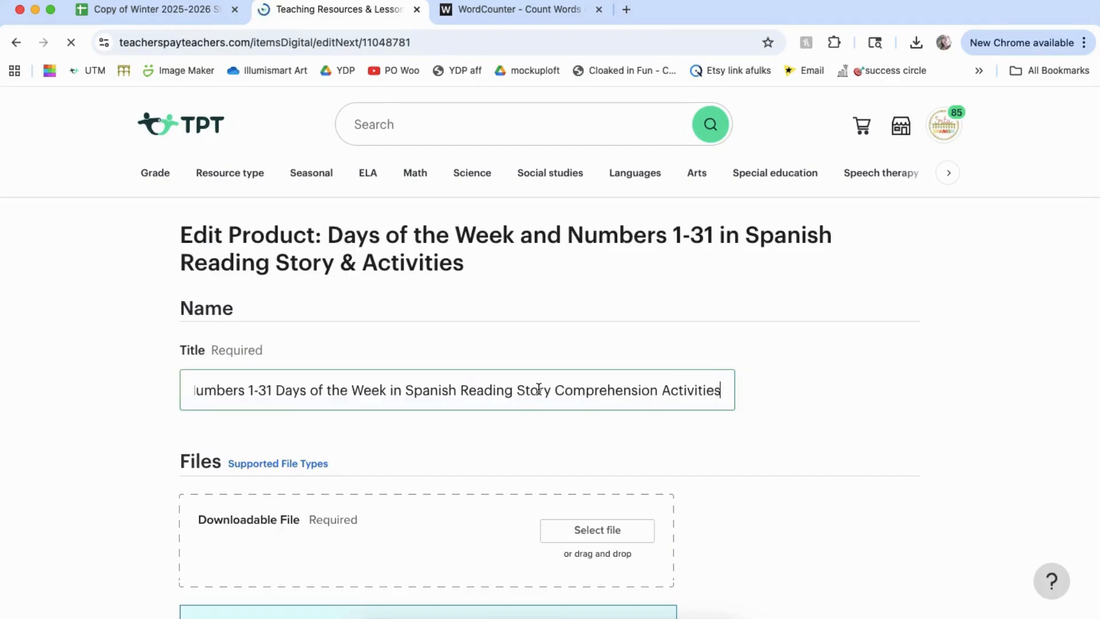
# Step: Replace the opening sentence of the TPT description with the two-sentence draft copied from WordCounter, and submit the edited listing
pyautogui.hotkey('ctrl', 'Tab')
pyautogui.moveTo(331, 377); pyautogui.dragTo(118, 360)
pyautogui.press('super+c')
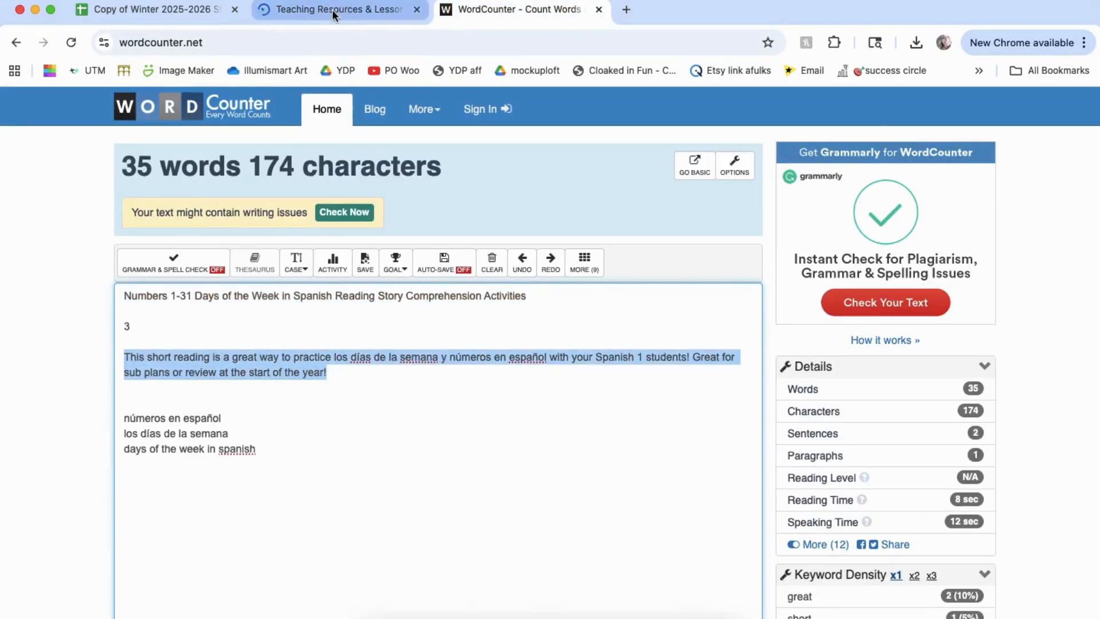
pyautogui.click(332, 11)
pyautogui.scroll(-4, 800, 400)
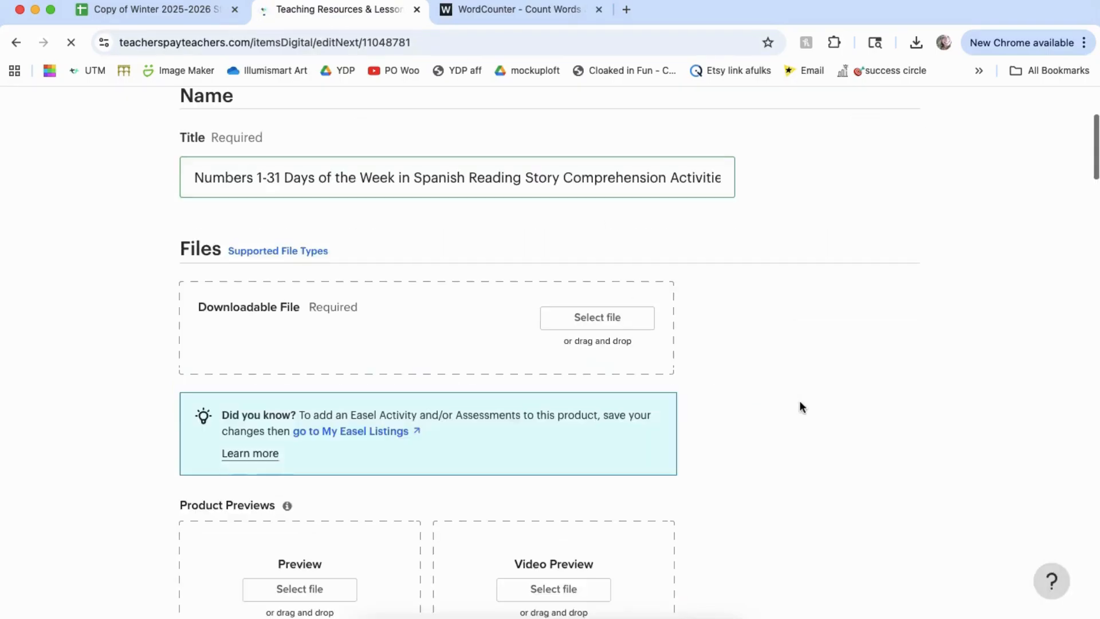
pyautogui.scroll(-7, 799, 400)
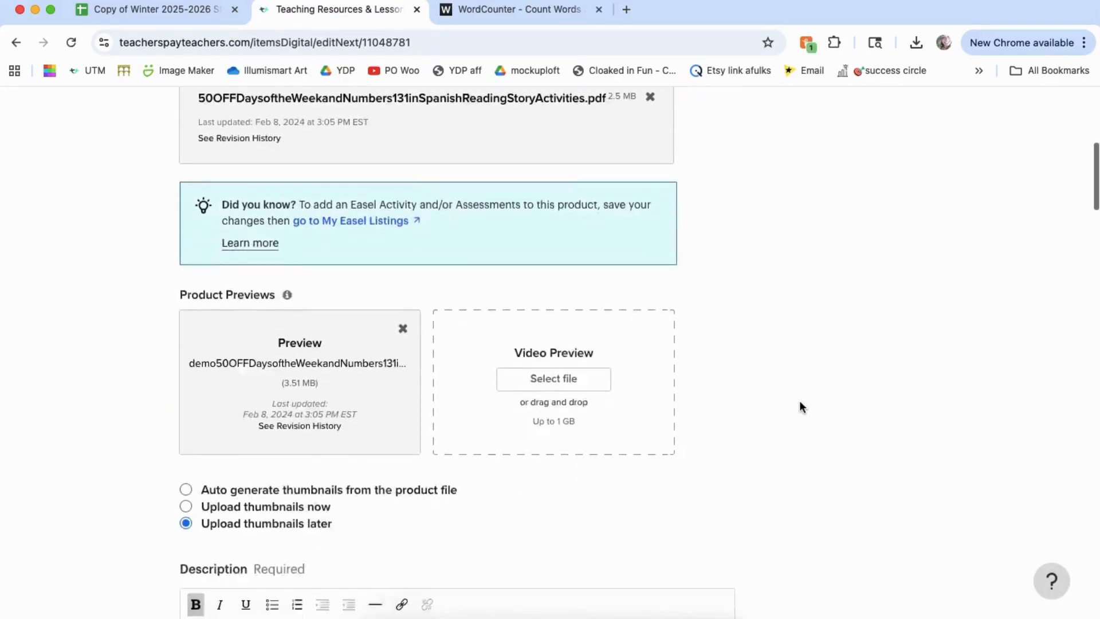
pyautogui.moveTo(474, 466); pyautogui.dragTo(201, 448)
pyautogui.press('BackSpace')
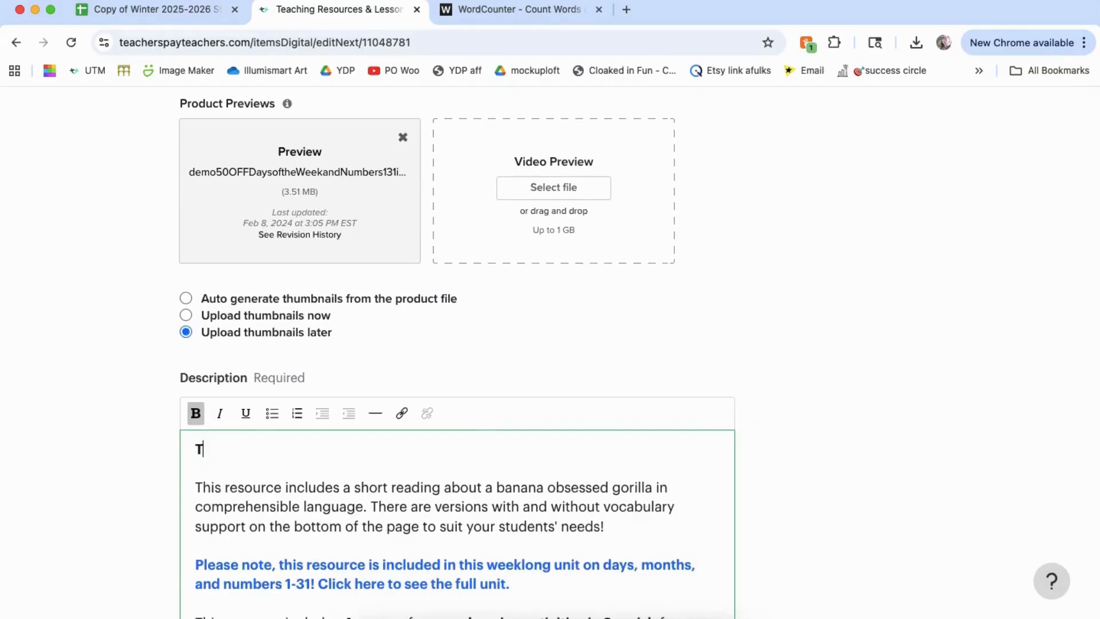
pyautogui.press('super+v')
pyautogui.scroll(-20, 80, 503)
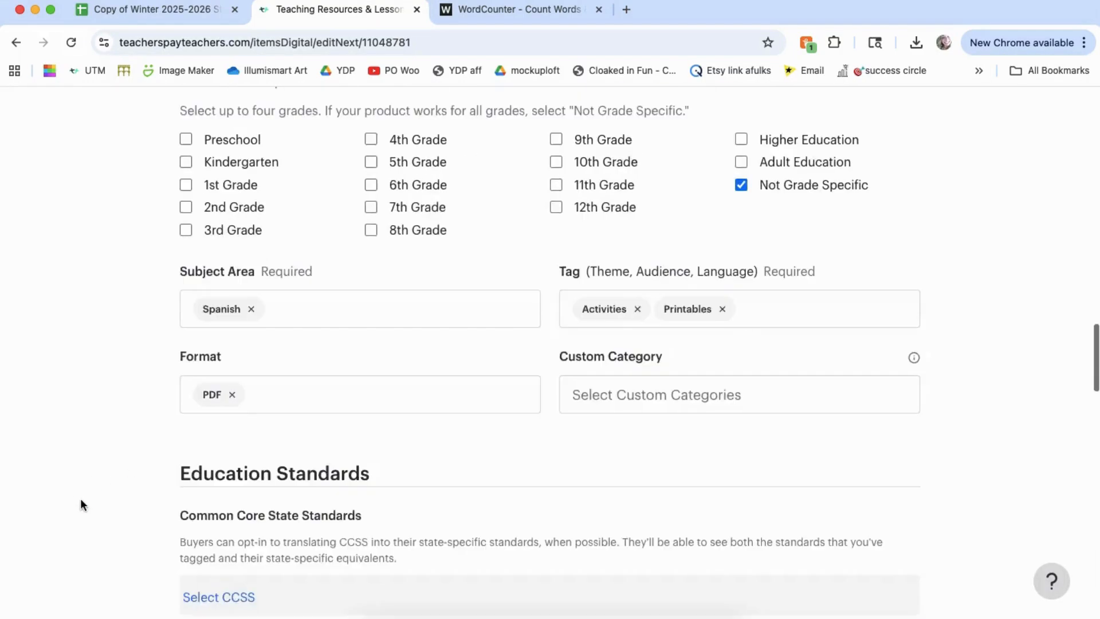
pyautogui.click(216, 307)
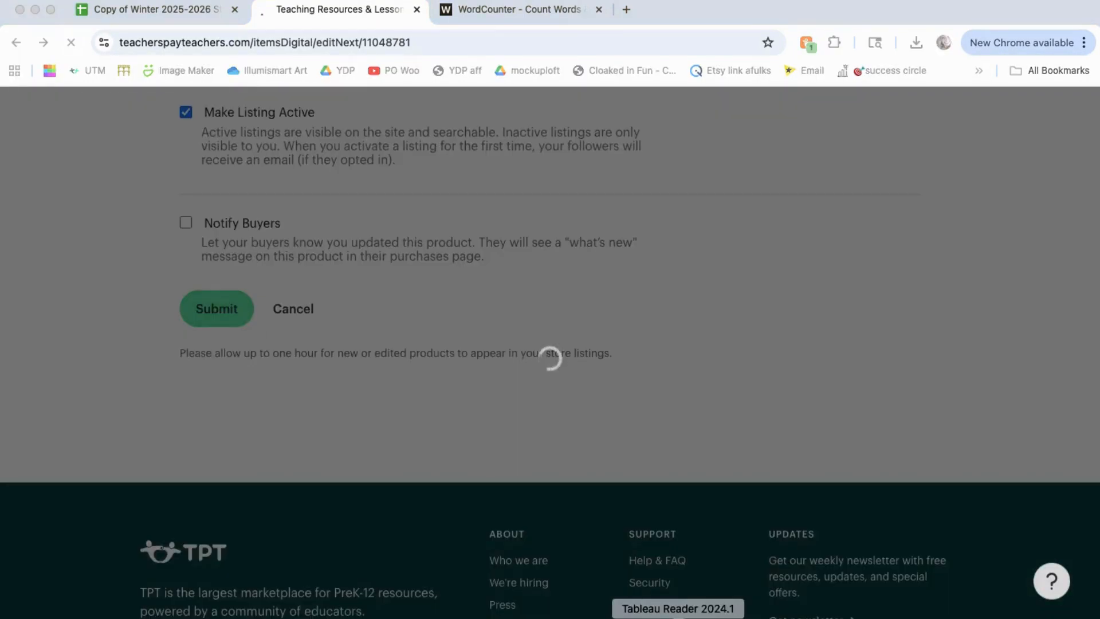
# Step: Switch to Tableau Reader and filter Your Product Tracker to the Spanish Day of the Dead Calavera Reading Ofrenda Papel Picado product
pyautogui.click(677, 616)
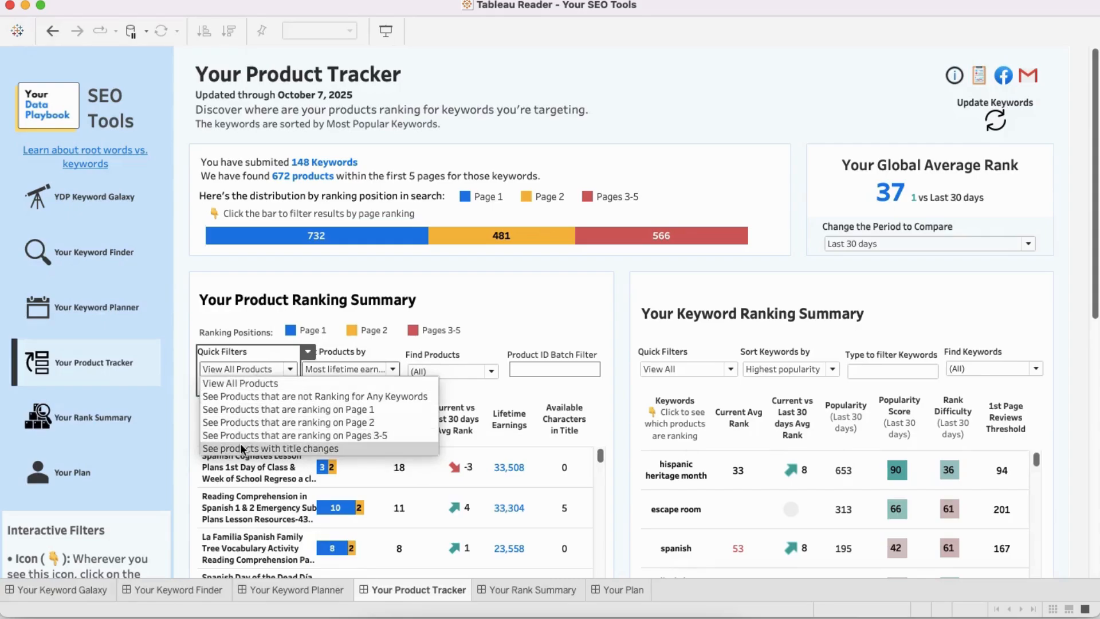
pyautogui.click(239, 445)
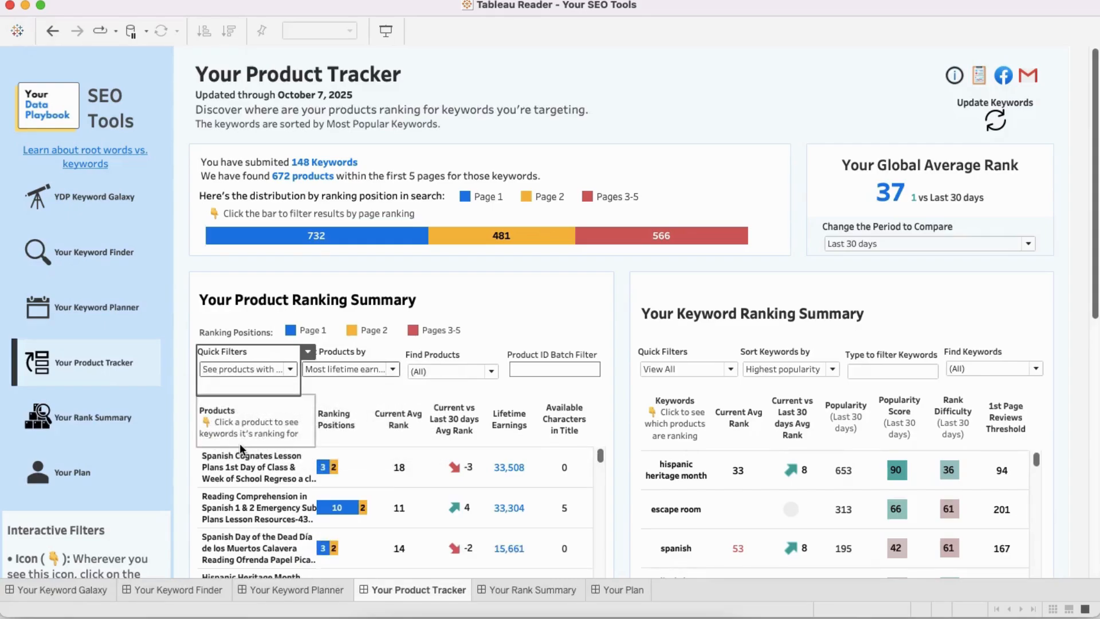
pyautogui.click(240, 548)
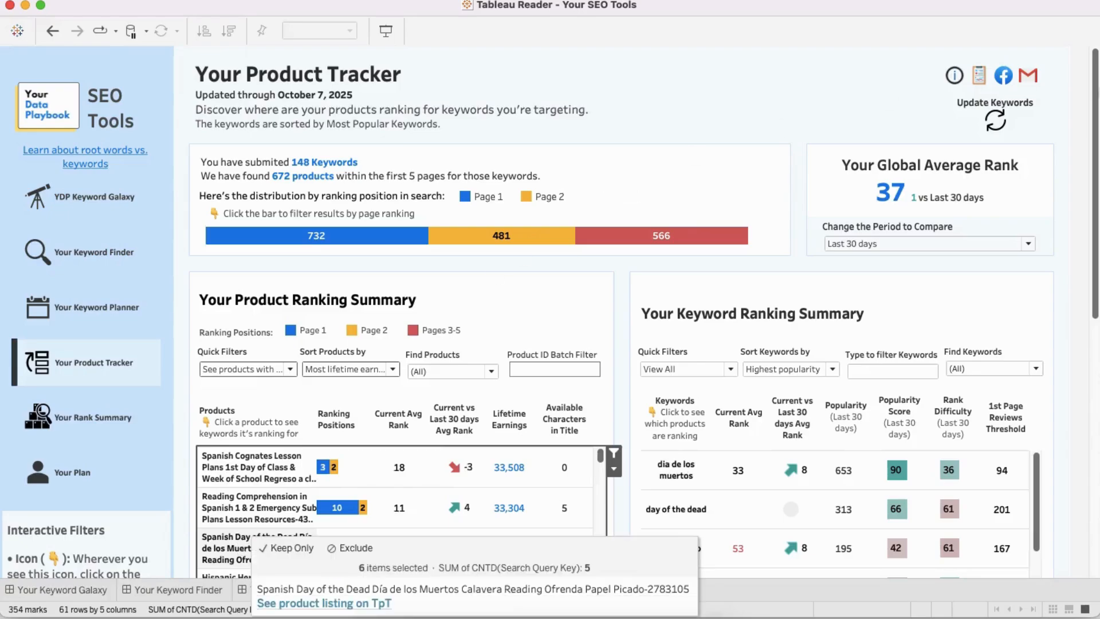
# Step: Examine the selected product's Ranking Over Time chart, including its title-change, lowest-rank and highest-rank points, and its recent title changes
pyautogui.click(1093, 99)
pyautogui.moveTo(1094, 97); pyautogui.dragTo(1096, 502)
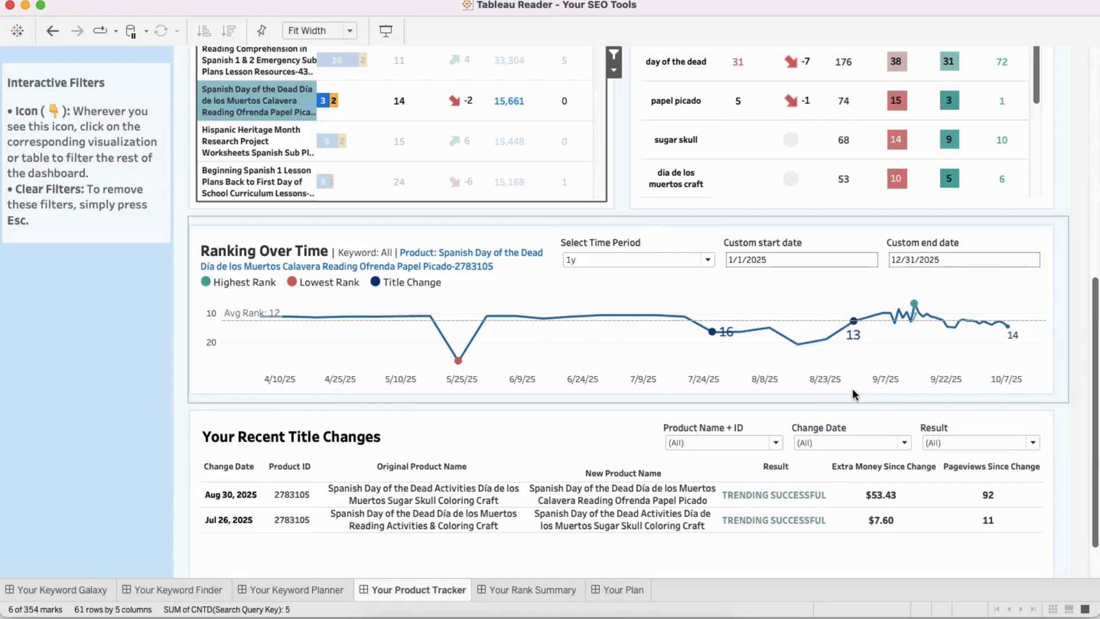
pyautogui.moveTo(856, 327)
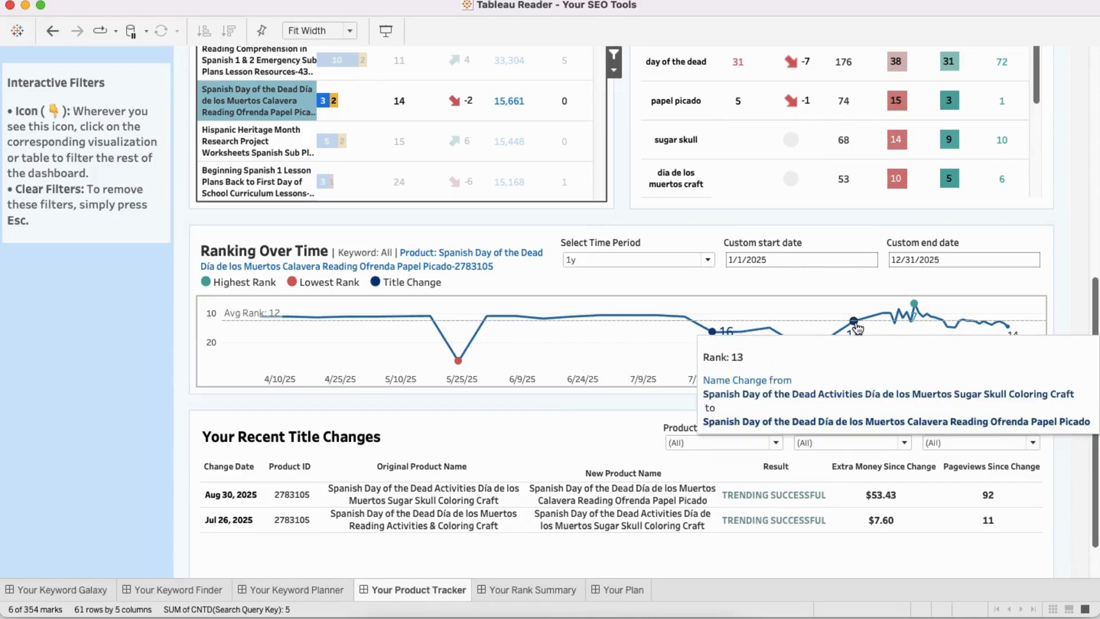
pyautogui.moveTo(459, 368)
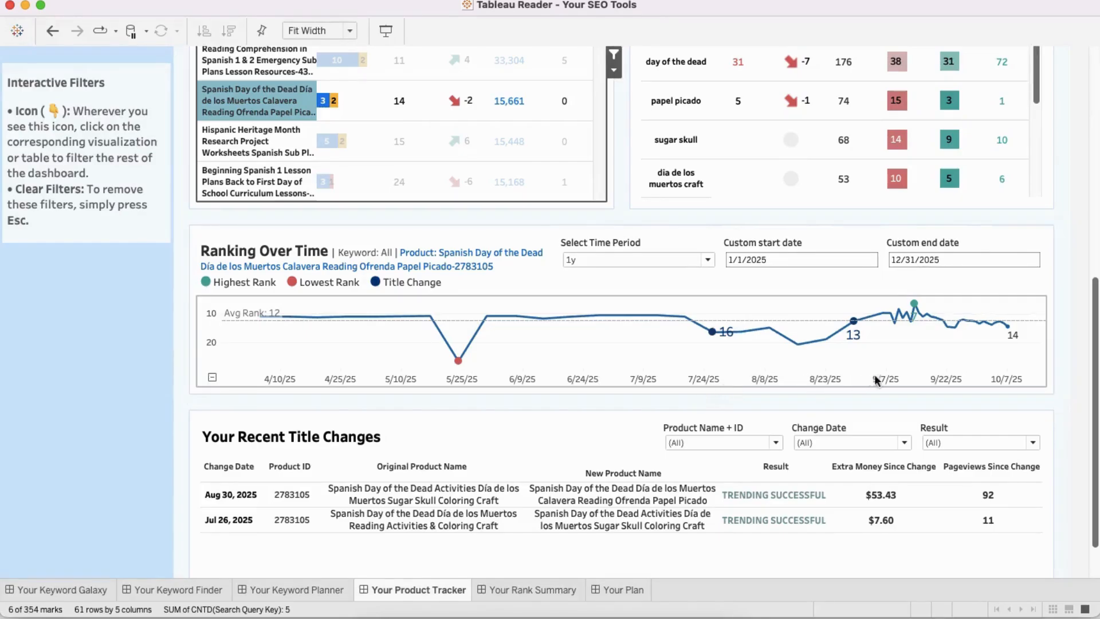
pyautogui.moveTo(915, 307)
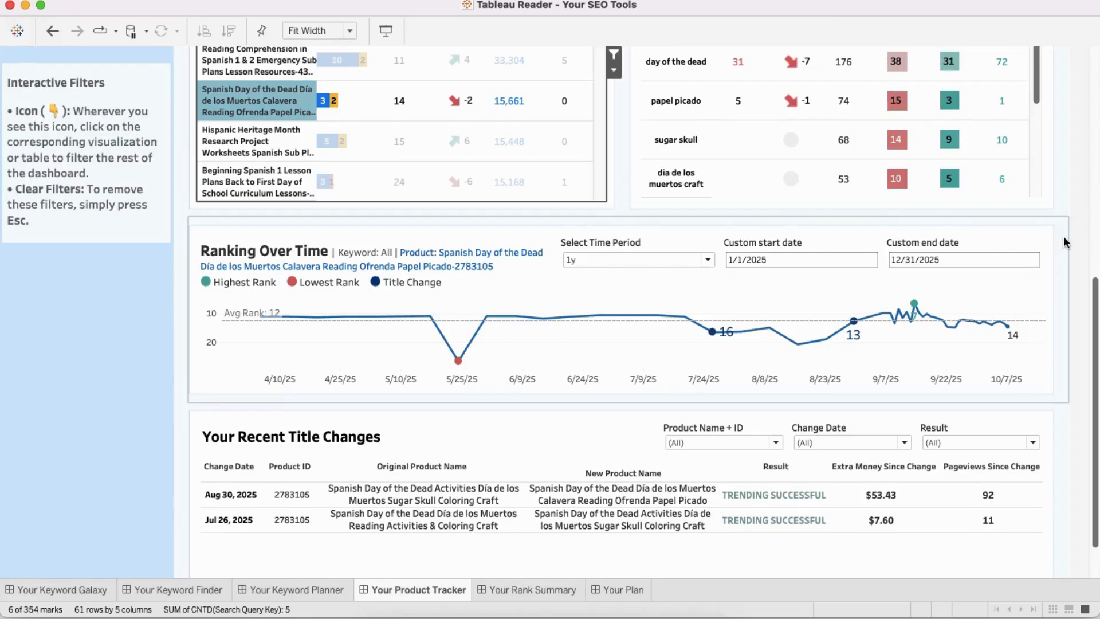
pyautogui.scroll(1, 1063, 237)
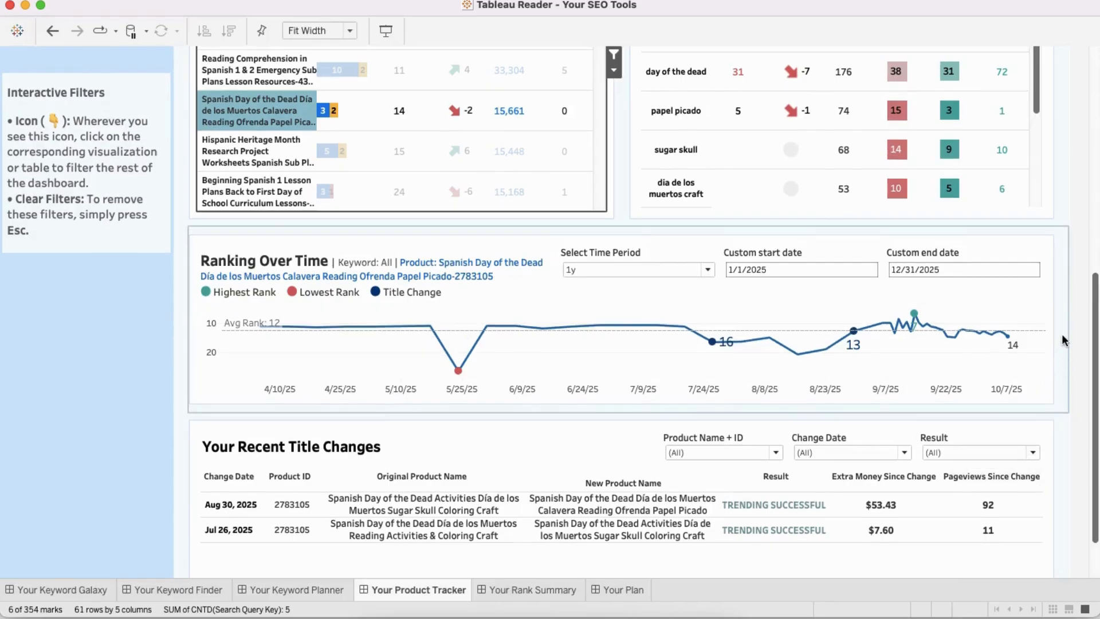
pyautogui.scroll(1, 1061, 334)
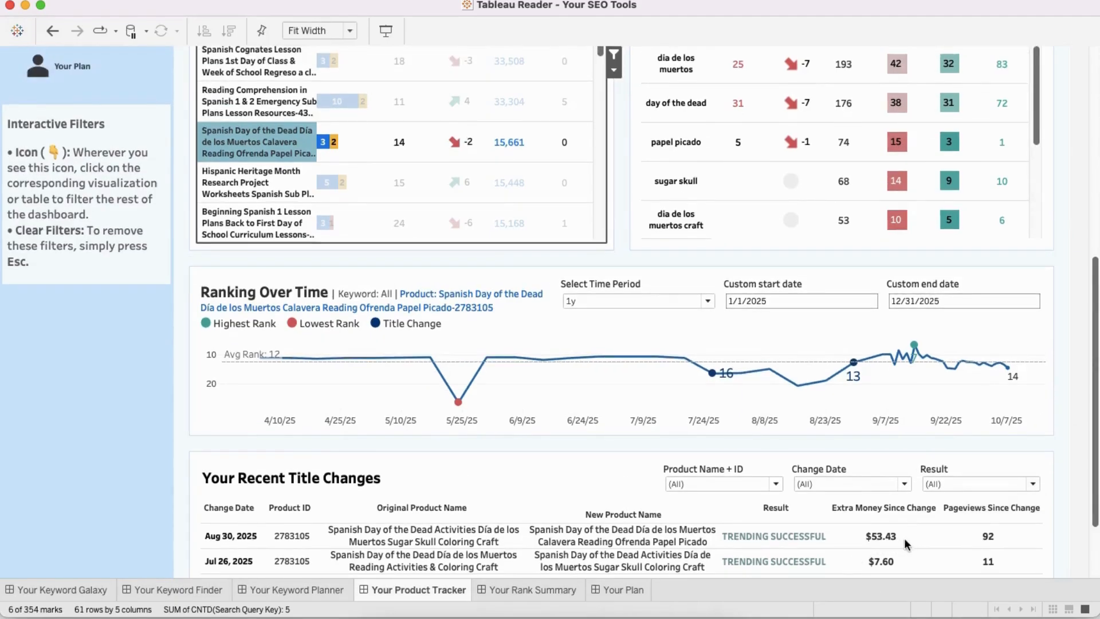